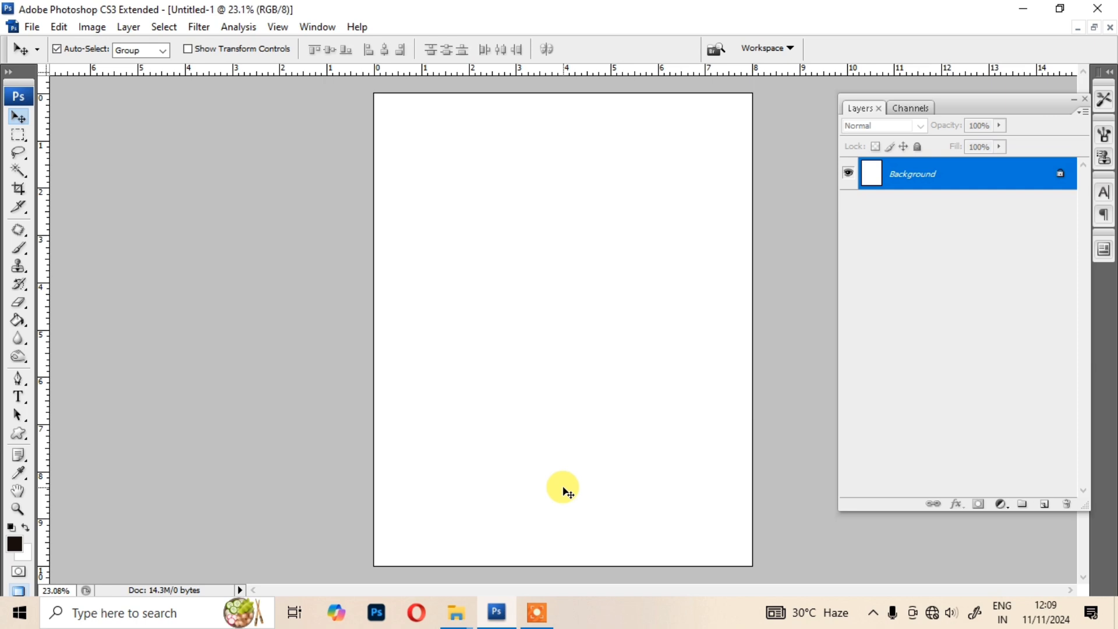
Step: Copy a tall, full-height rectangular column of the page onto a new Layer 1
key(m)
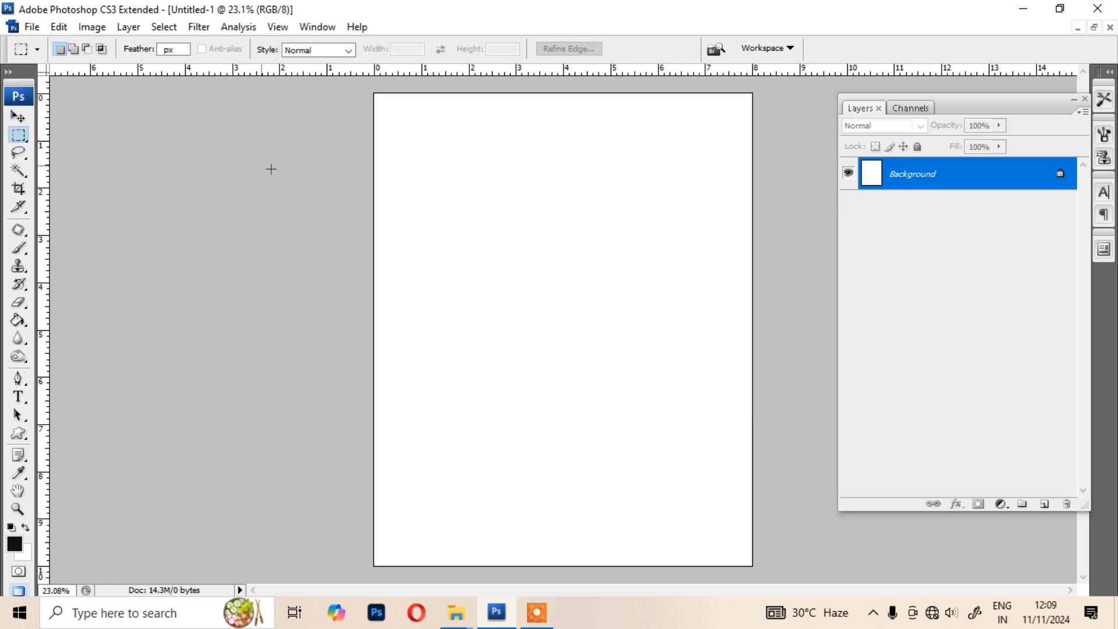
right_click(18, 135)
click(59, 136)
drag(490, 459, 575, 572)
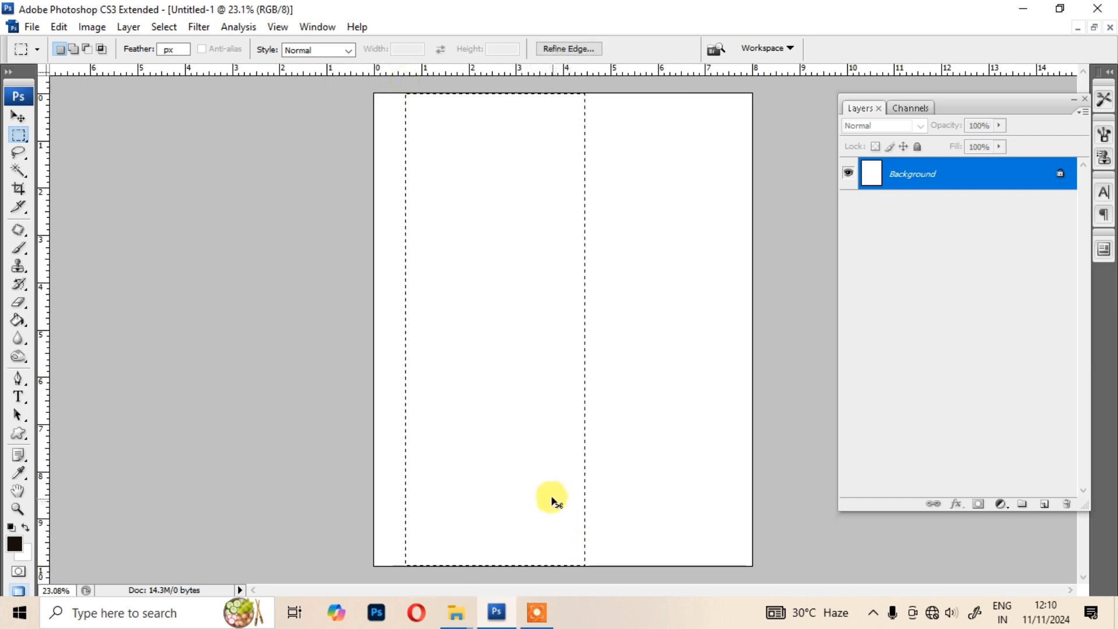
key(ctrl+j)
key(v)
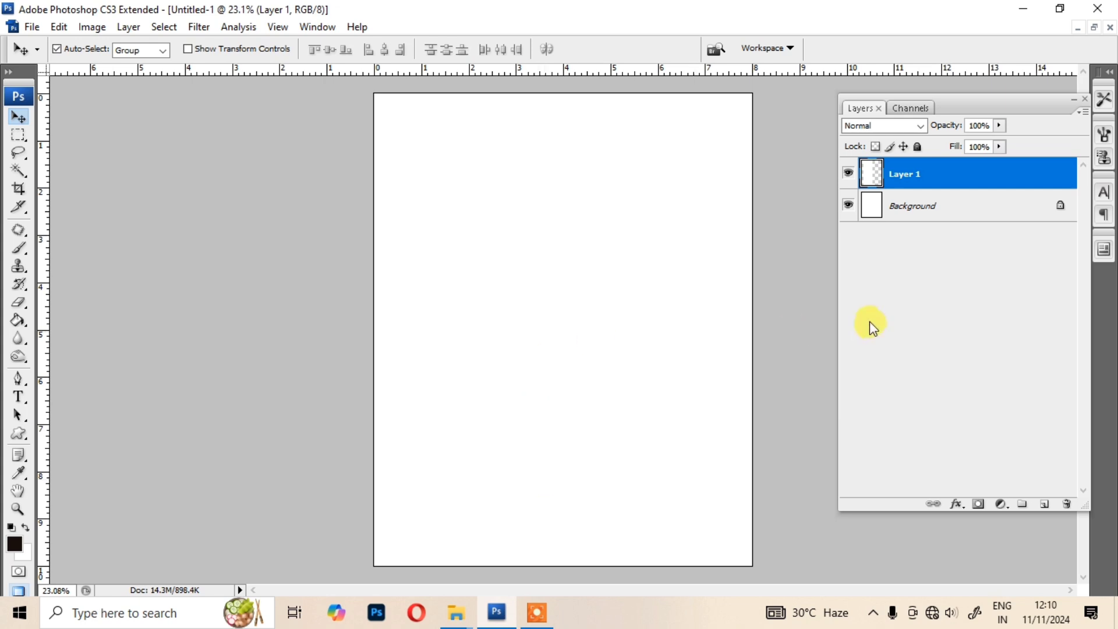
Step: Give Layer 1 a 13 px black Stroke layer style outlining the column
double_click(969, 179)
click(110, 503)
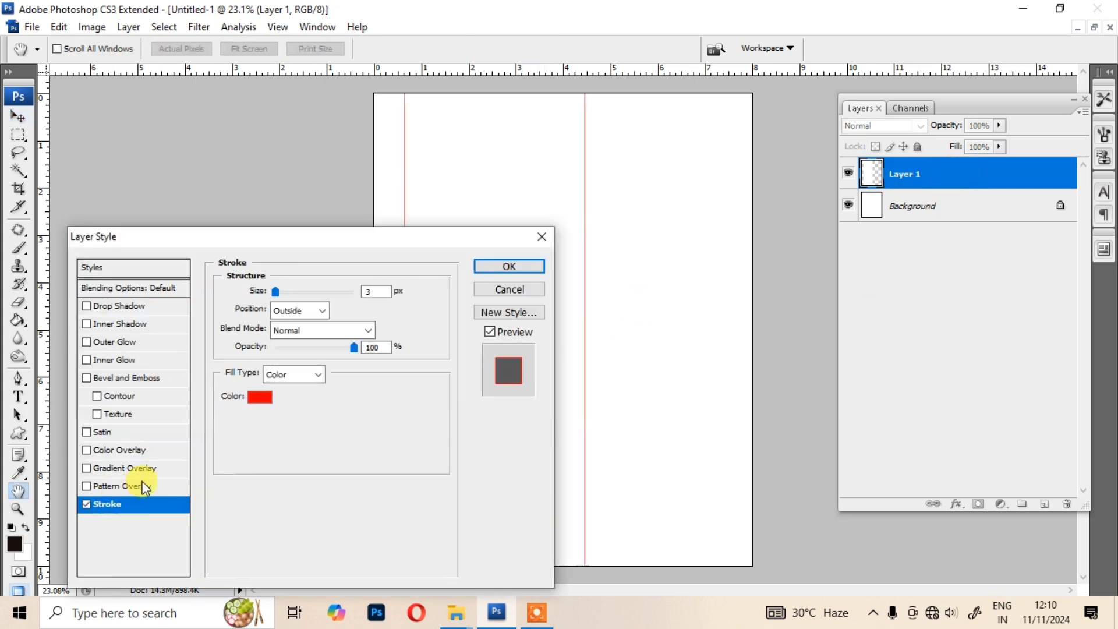
click(260, 396)
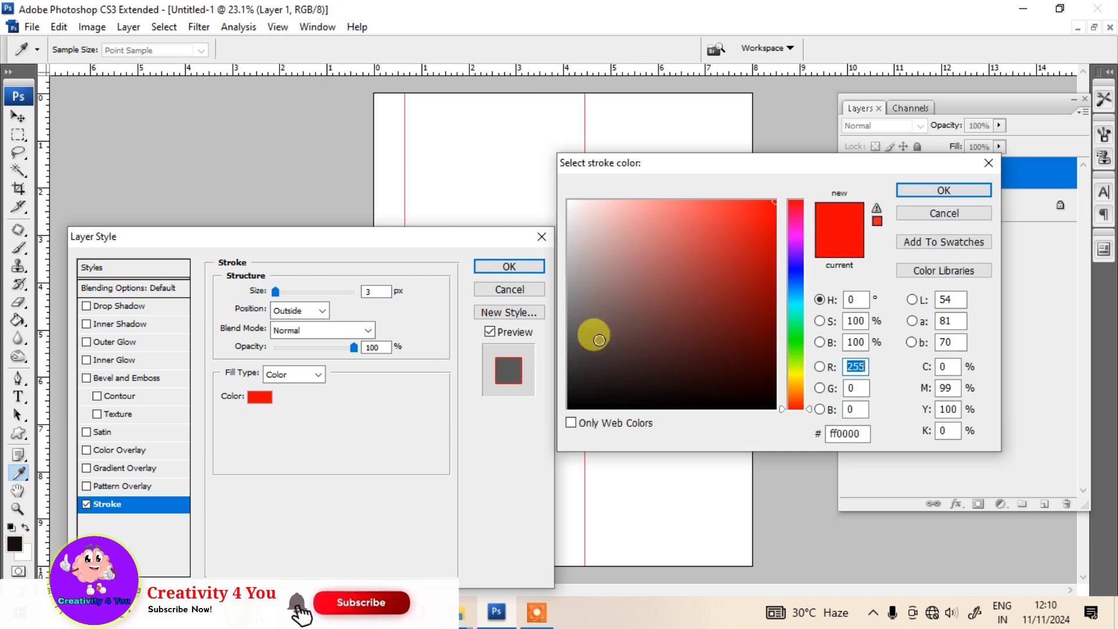
mouse_move(600, 341)
mouse_down()
mouse_move(541, 399)
mouse_move(487, 424)
mouse_up()
click(944, 190)
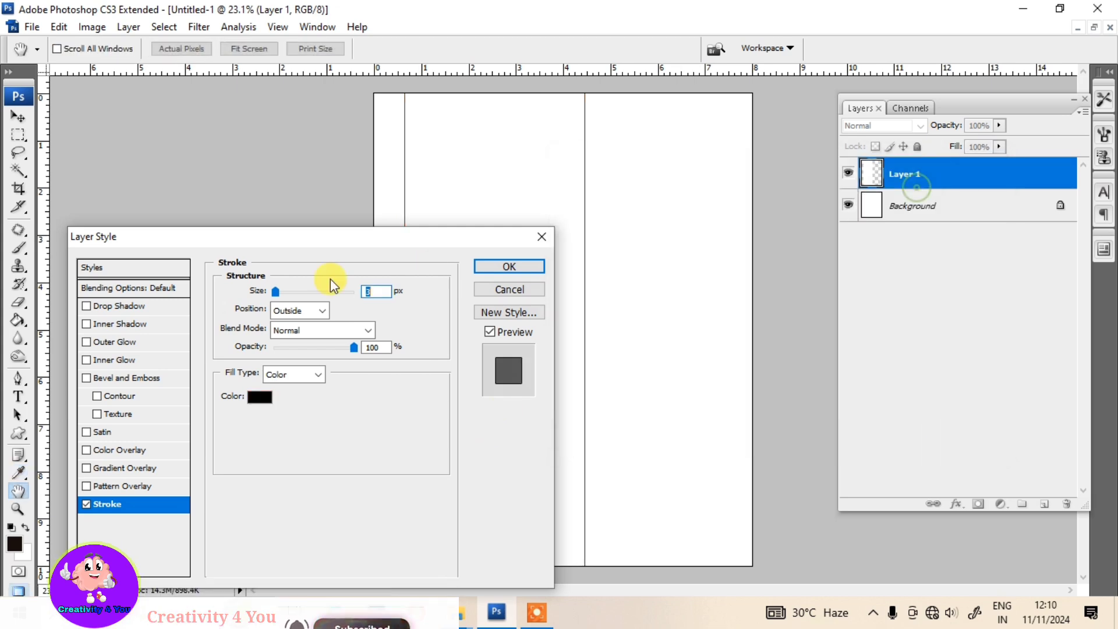
drag(275, 292, 283, 292)
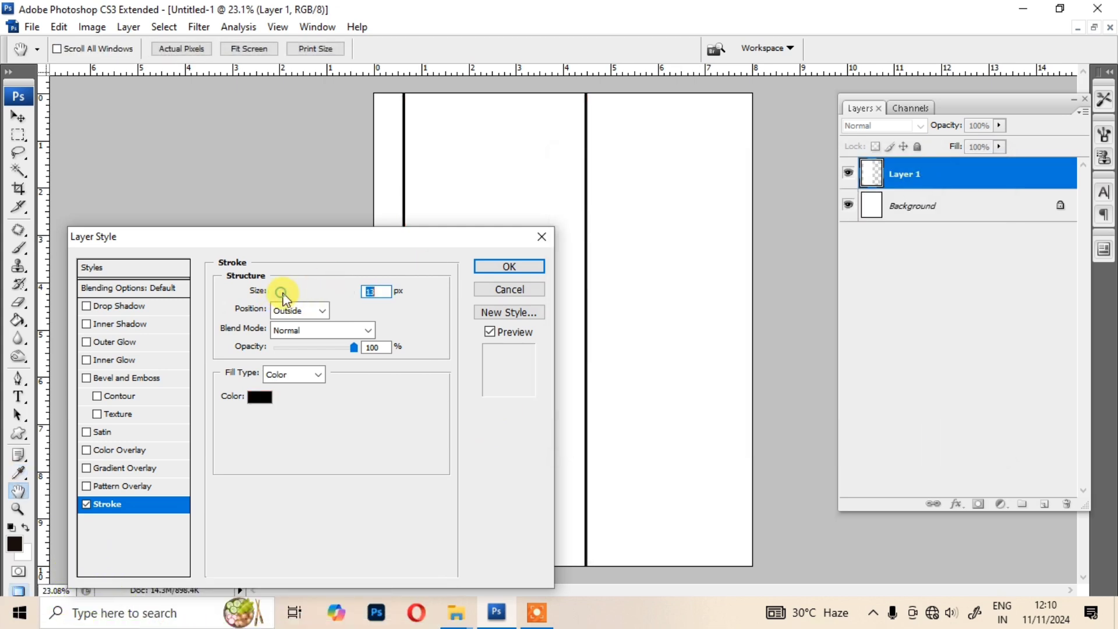
click(504, 269)
key(ctrl+t)
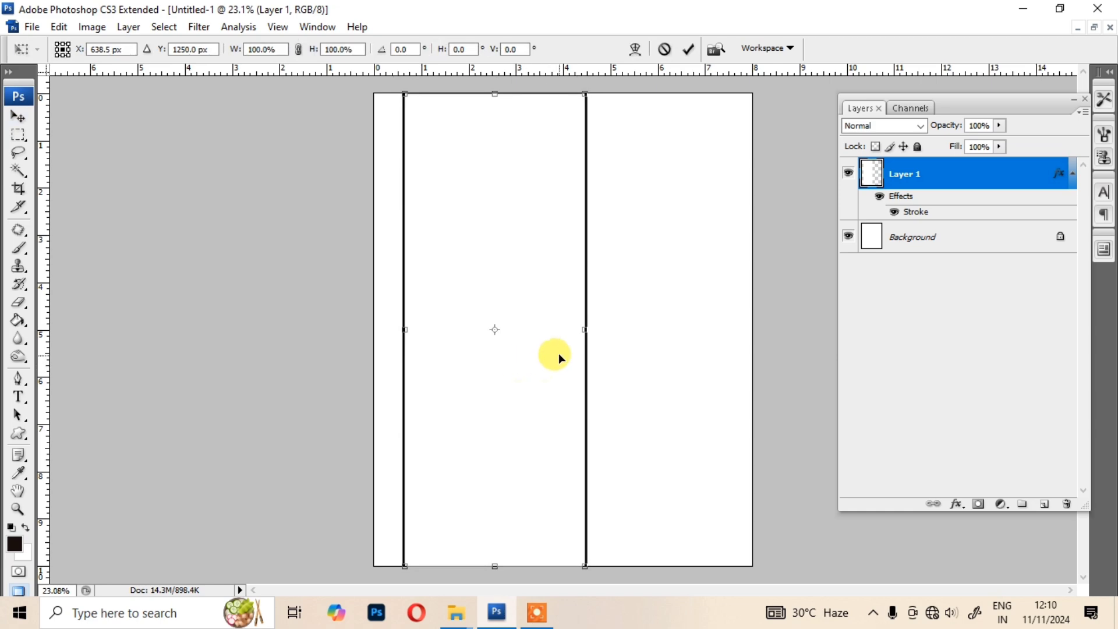
Step: Narrow the stroked frame from its right side and nudge it left
drag(584, 330, 562, 328)
key(Return)
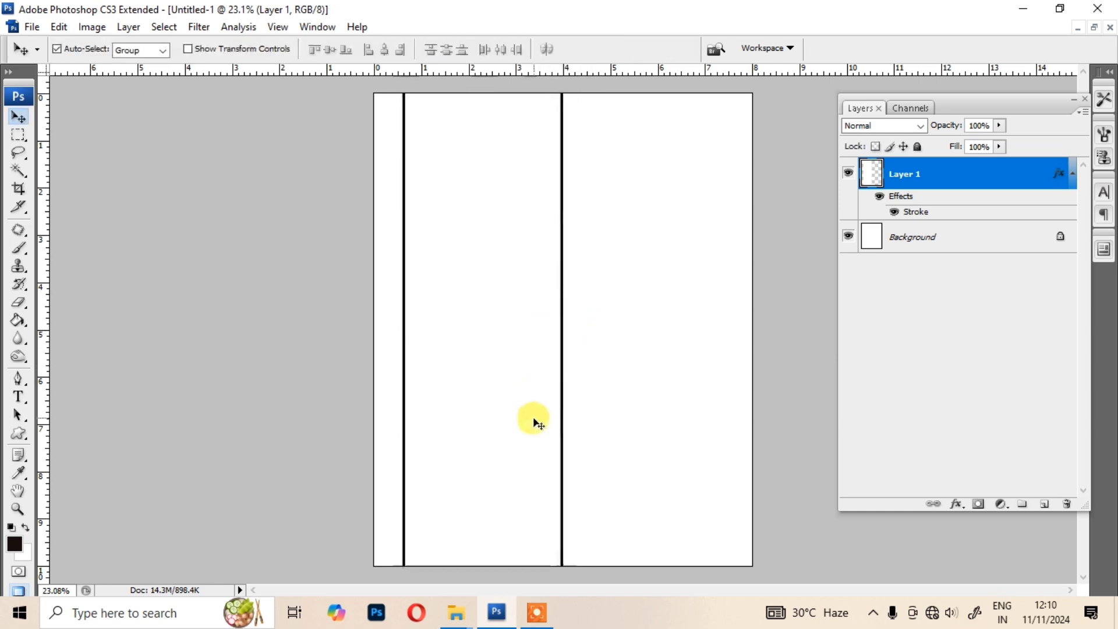
key(shift+Left)
key(shift+Left)
key(shift+Left)
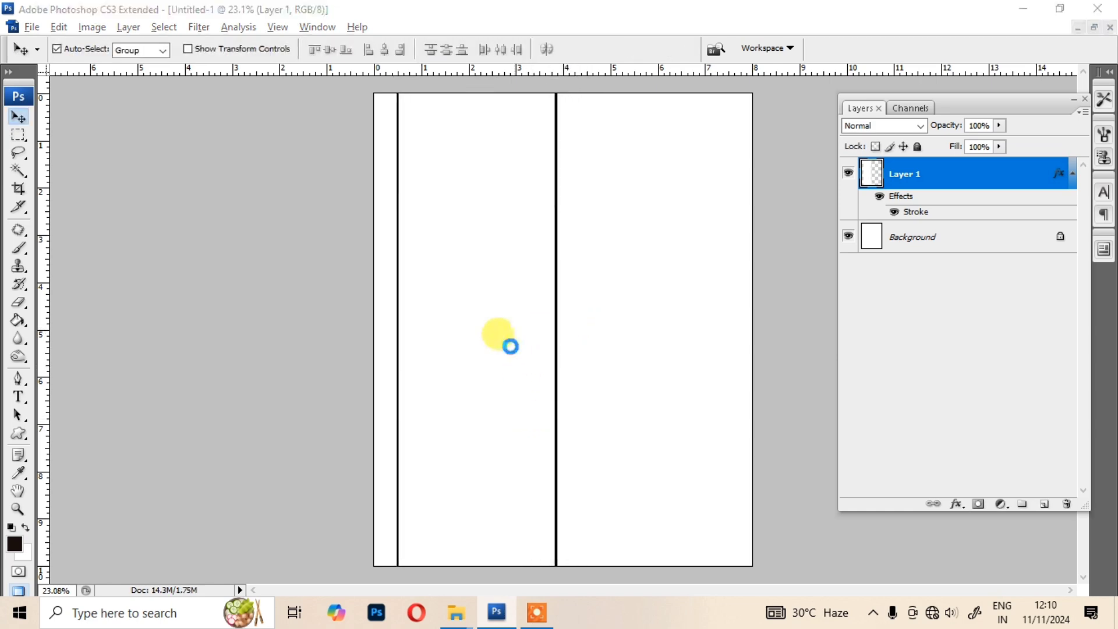
Step: Open pexels-njeromin-28308895.jpg in Photoshop from the file browser
key(alt+Tab)
key(Tab)
mouse_move(495, 247)
mouse_down()
mouse_move(487, 594)
mouse_move(513, 600)
mouse_move(659, 317)
mouse_move(540, 401)
mouse_move(537, 374)
mouse_up()
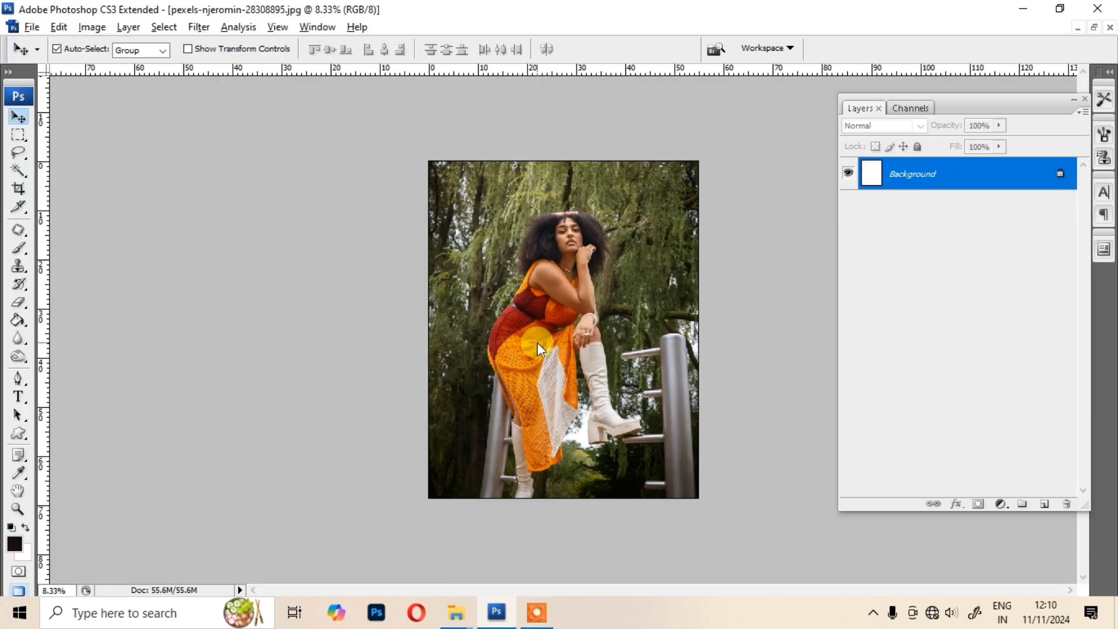
Step: Paste the willow photo into the frame's magic-wand selection as masked Layer 2
key(w)
click(433, 391)
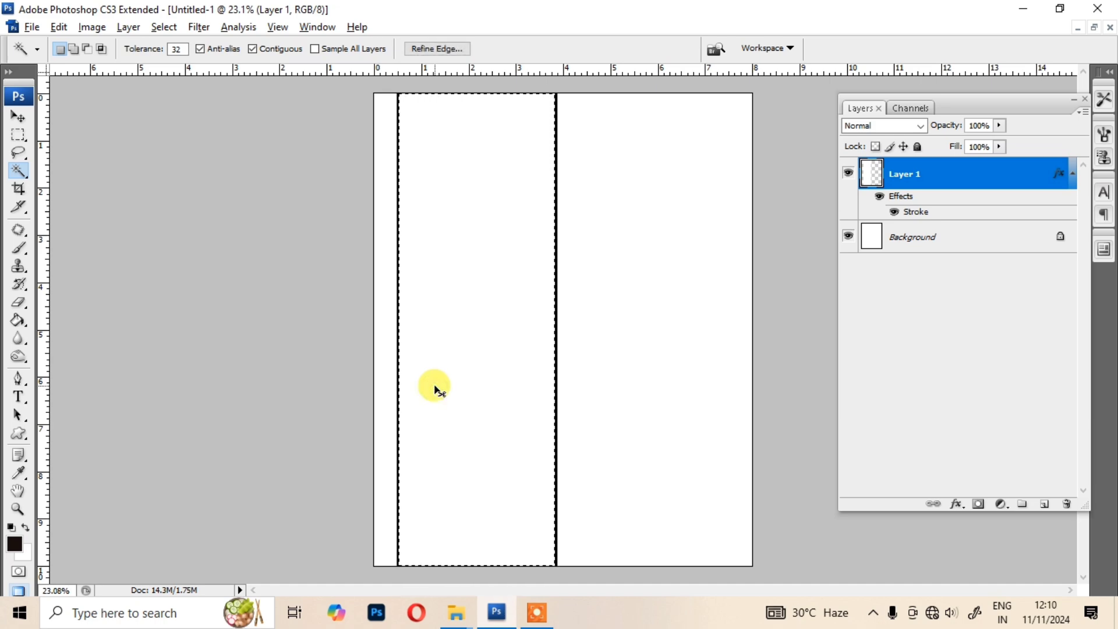
key(ctrl+shift+v)
key(v)
Step: Scale the pasted photo to fill the column, then delete it to empty the frame
key(ctrl+t)
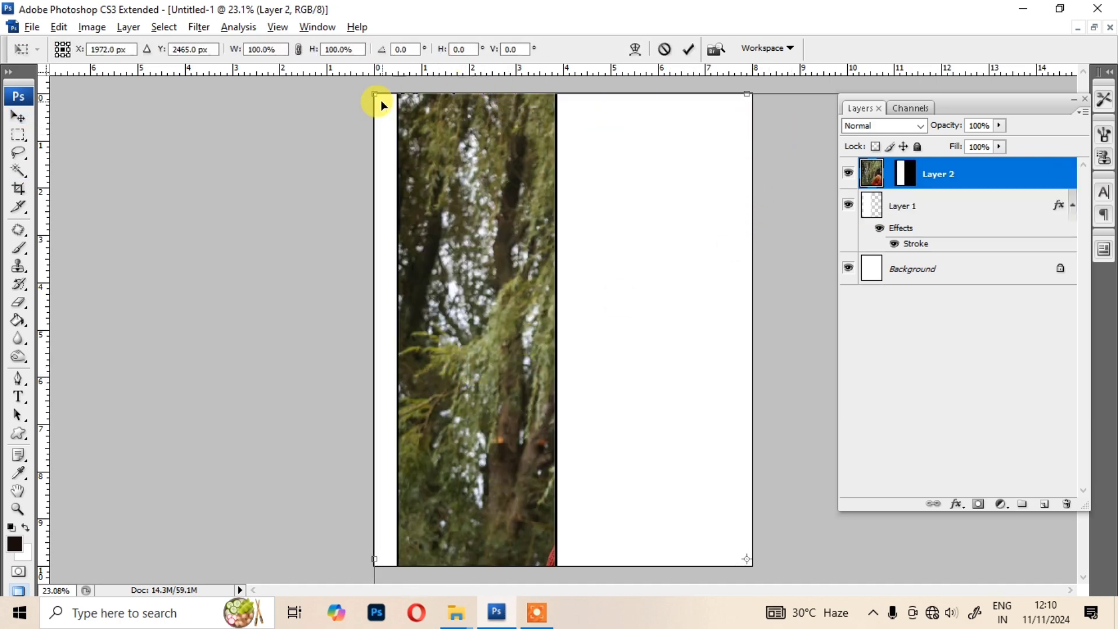
drag(375, 95, 581, 389)
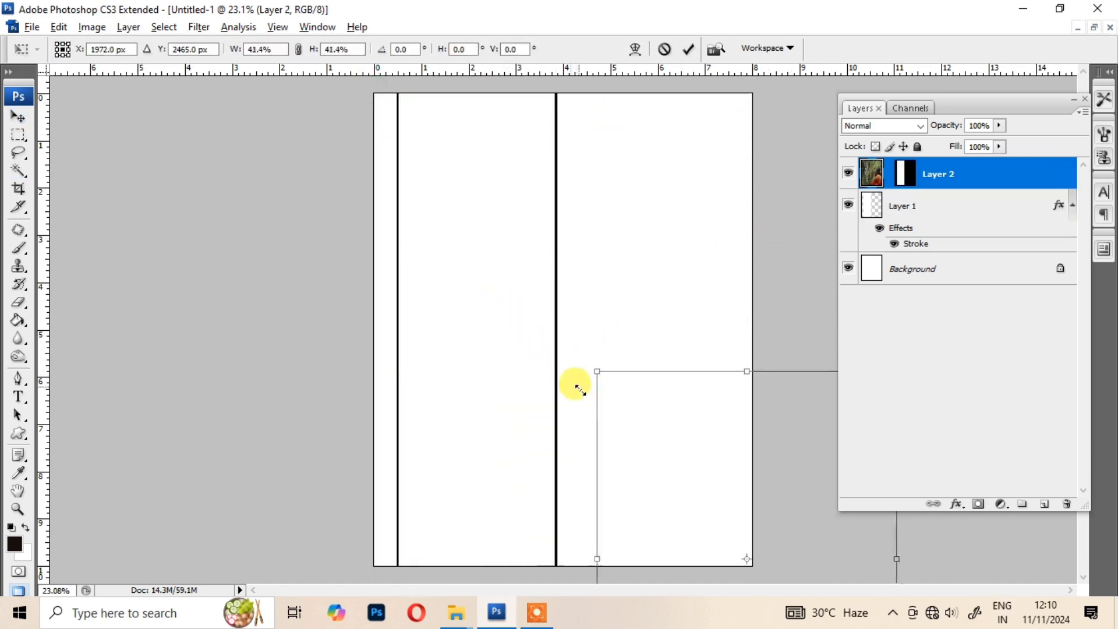
drag(679, 391, 460, 186)
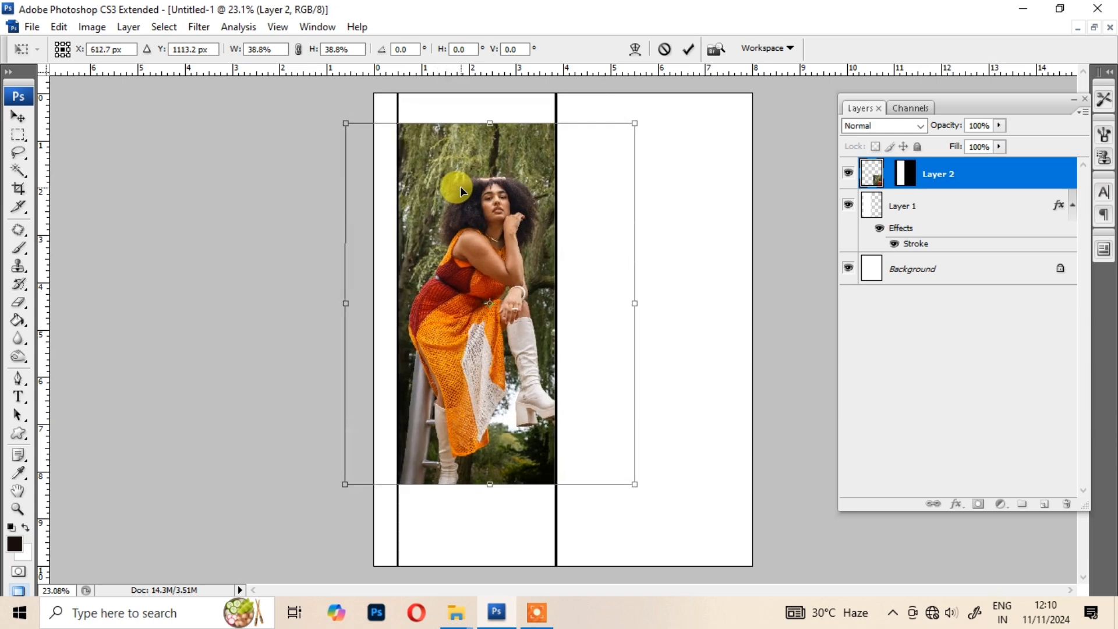
mouse_move(635, 119)
mouse_down()
mouse_move(649, 70)
mouse_move(662, 71)
mouse_up()
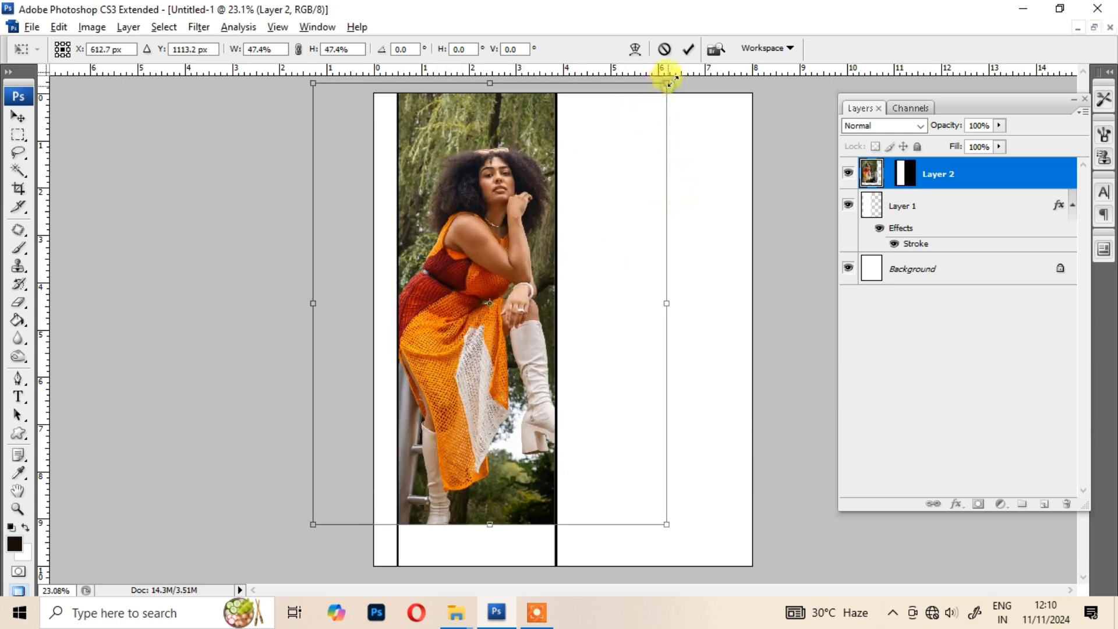
drag(668, 81, 691, 56)
drag(512, 348, 512, 372)
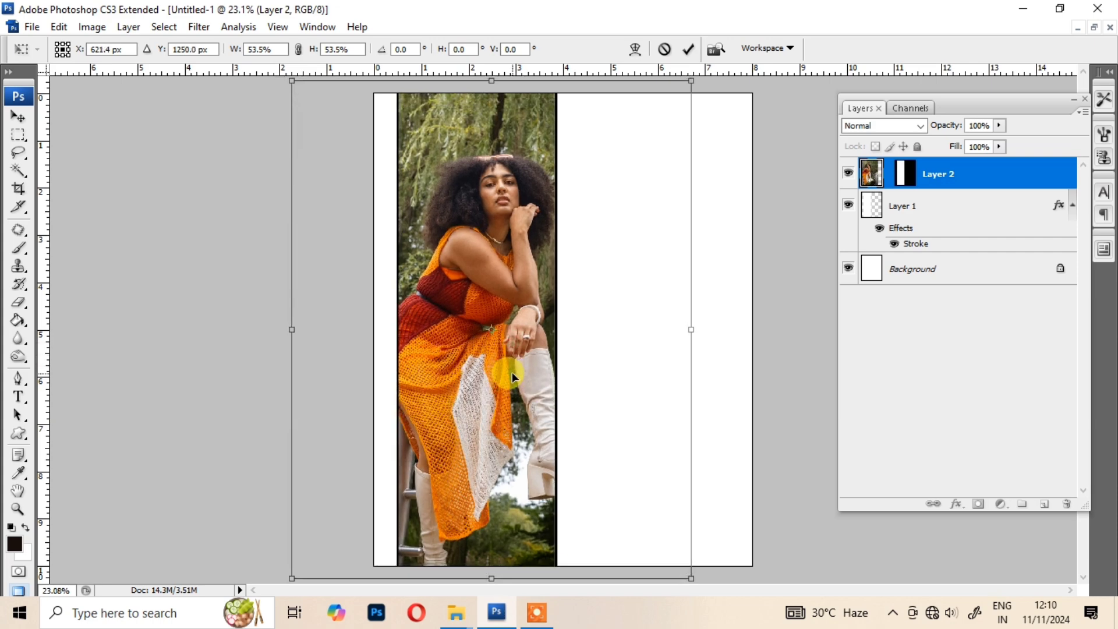
key(Return)
key(Delete)
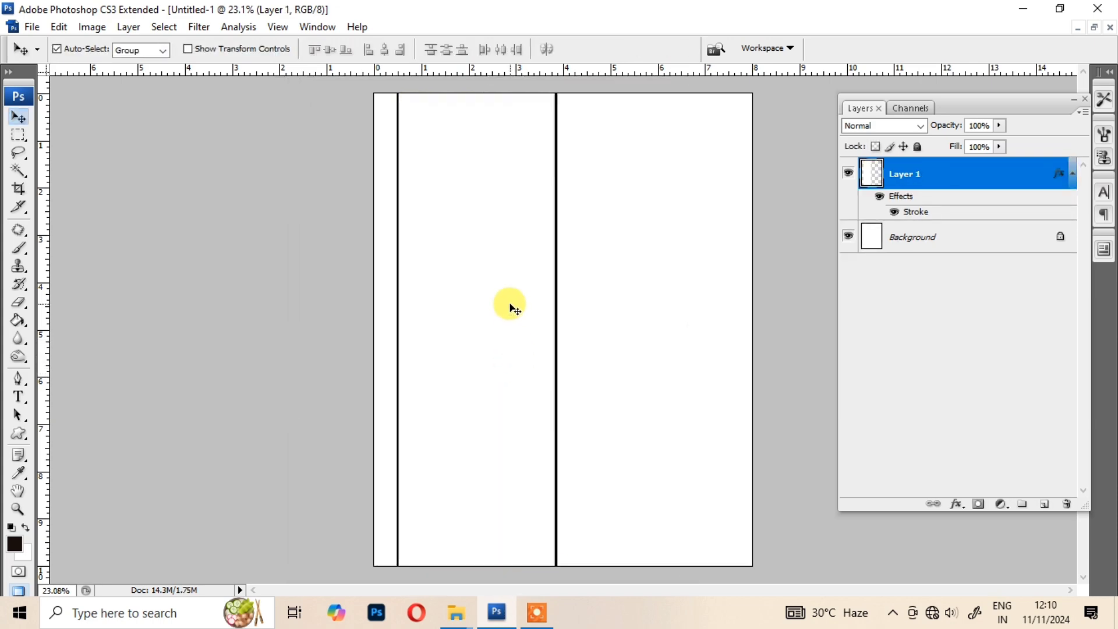
Step: Widen the stroked frame to the right and shift it slightly left
key(ctrl+t)
drag(556, 330, 599, 327)
key(Return)
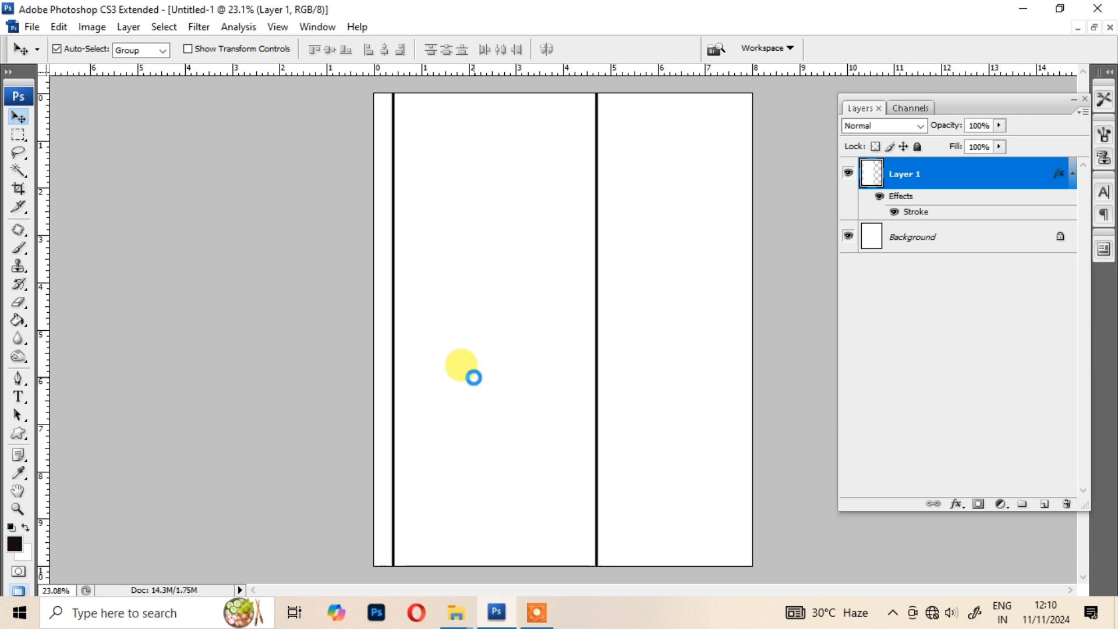
drag(474, 377, 470, 378)
Step: Paste the willow photo into the frame as masked Layer 2 and start repositioning it
key(w)
click(481, 417)
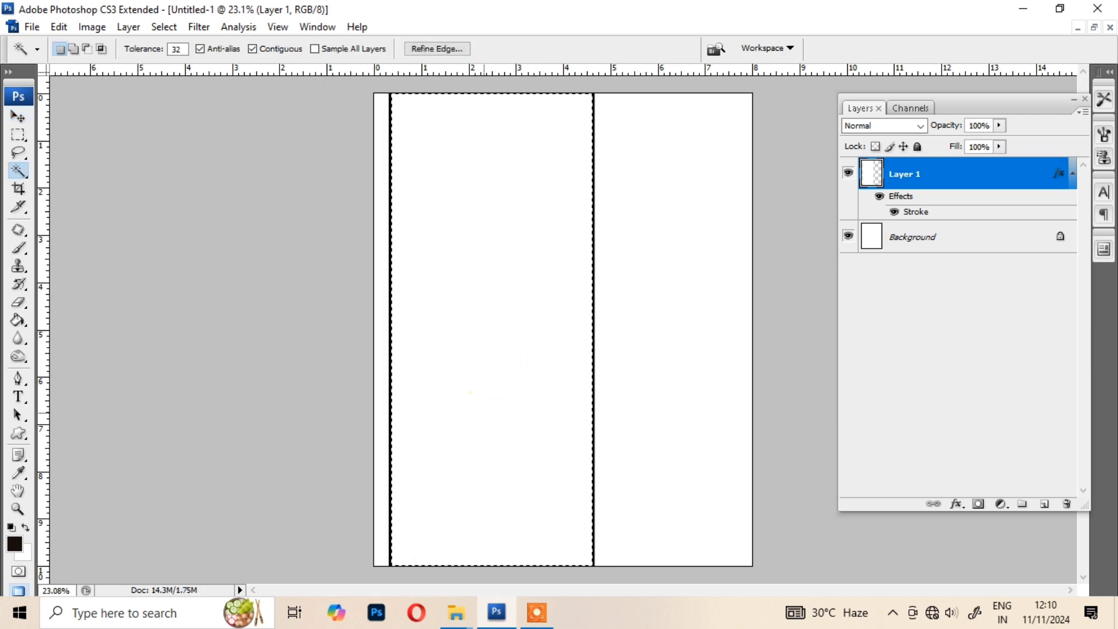
key(ctrl+shift+v)
key(v)
key(ctrl+t)
drag(679, 257, 659, 223)
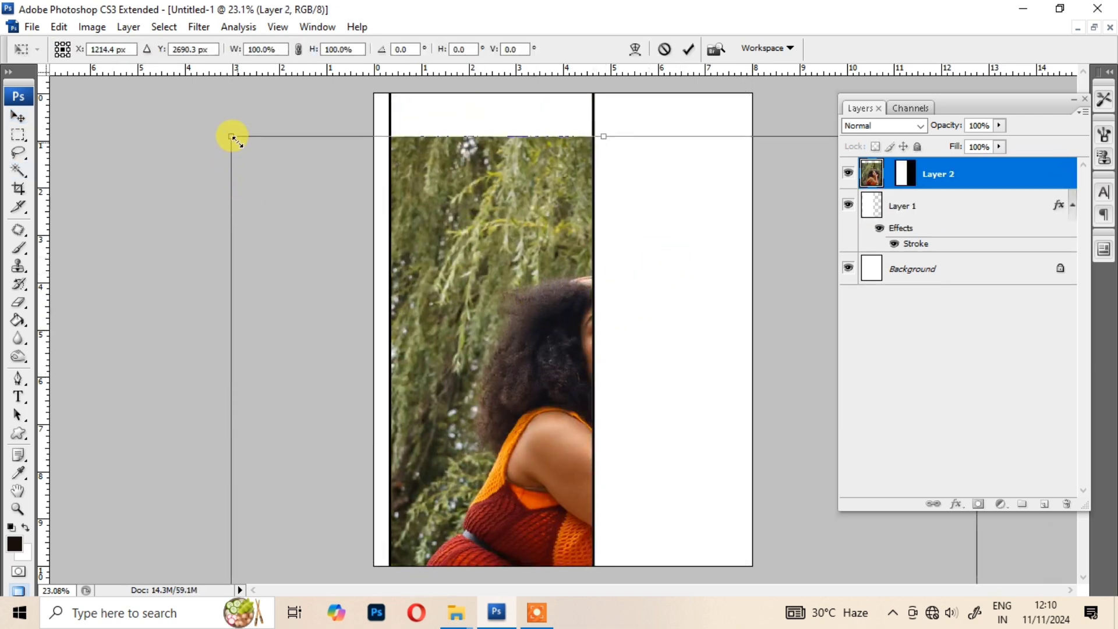
Step: Scale and position the willow photo so the full-length woman fits inside the frame
mouse_move(230, 131)
mouse_down()
mouse_move(631, 491)
mouse_move(545, 205)
mouse_move(529, 274)
mouse_up()
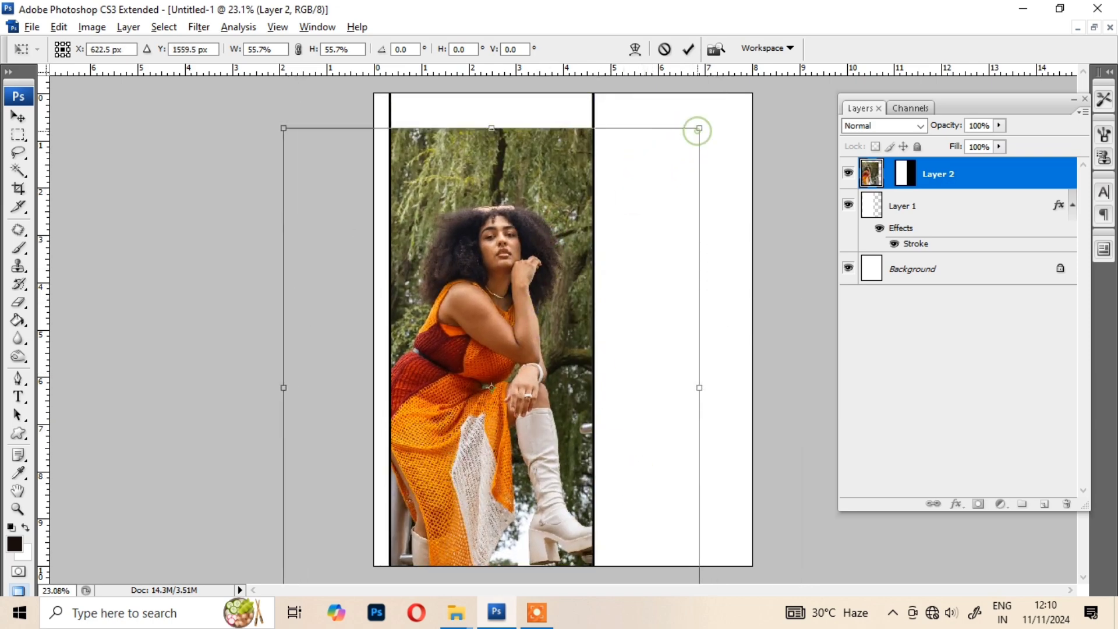
drag(699, 130, 647, 192)
mouse_move(614, 249)
mouse_down()
mouse_move(535, 222)
mouse_move(530, 285)
mouse_up()
drag(664, 97, 681, 75)
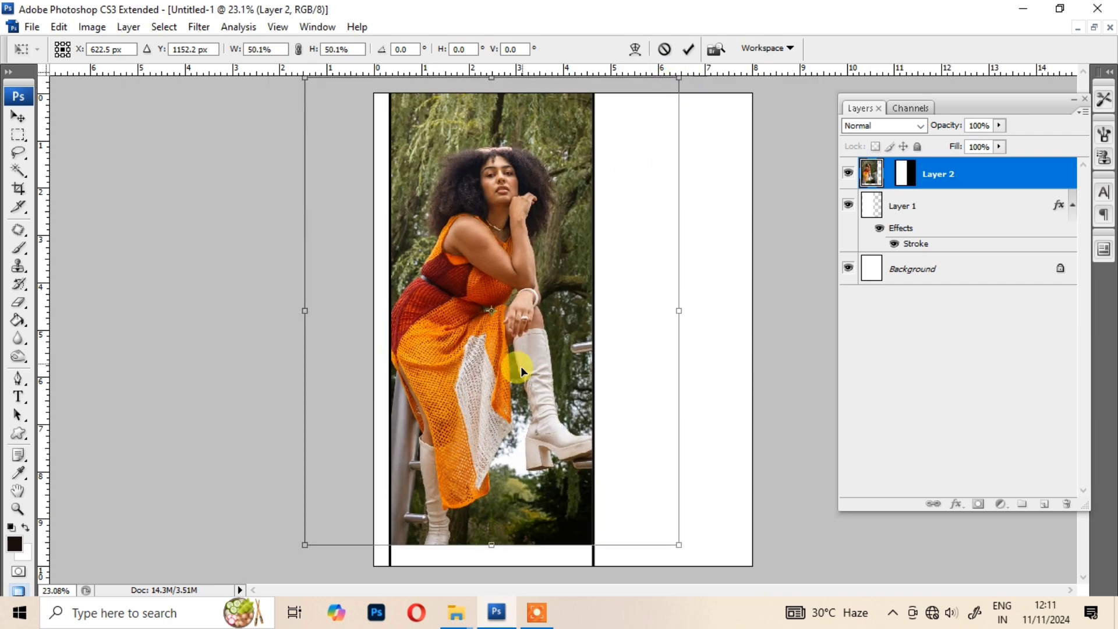
drag(521, 365, 518, 389)
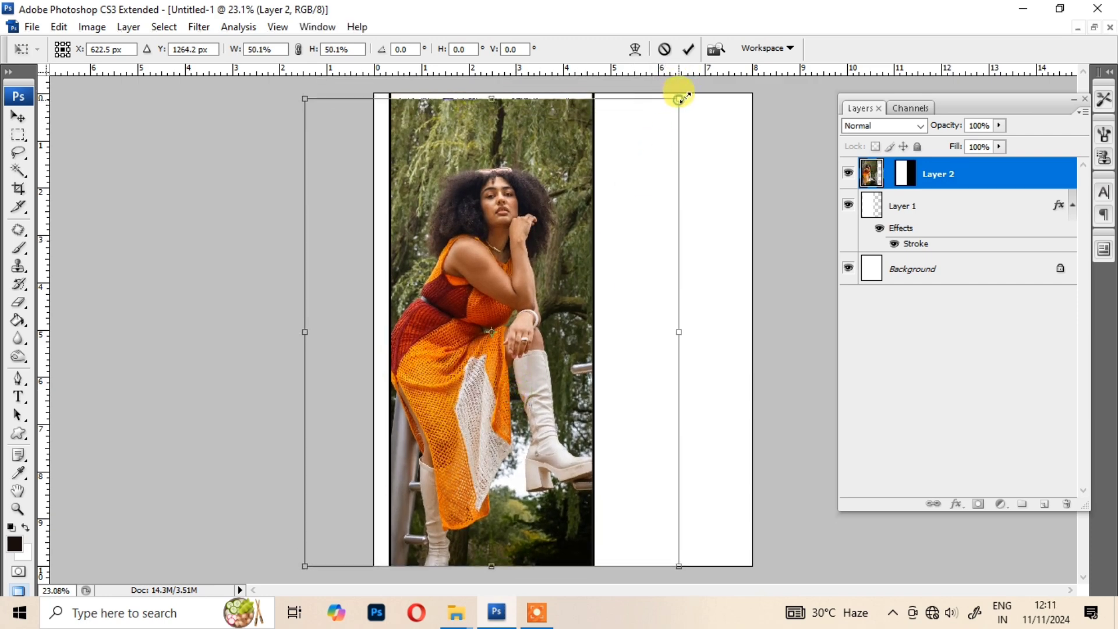
key(Return)
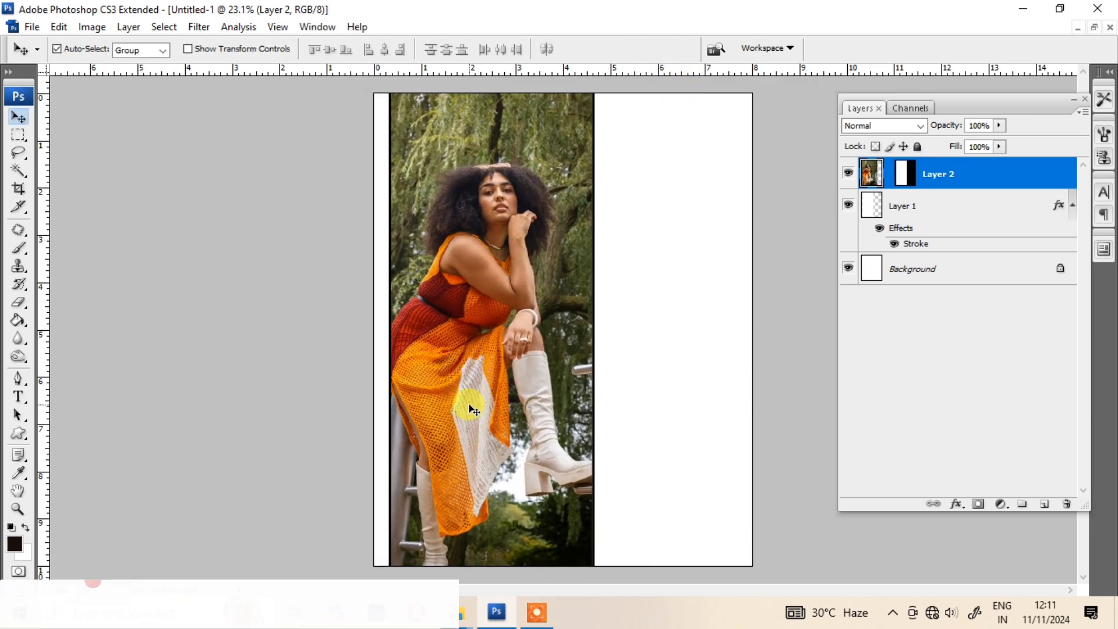
mouse_move(473, 409)
mouse_down()
mouse_move(464, 400)
mouse_move(490, 431)
mouse_move(498, 434)
mouse_move(489, 412)
mouse_move(508, 434)
mouse_up()
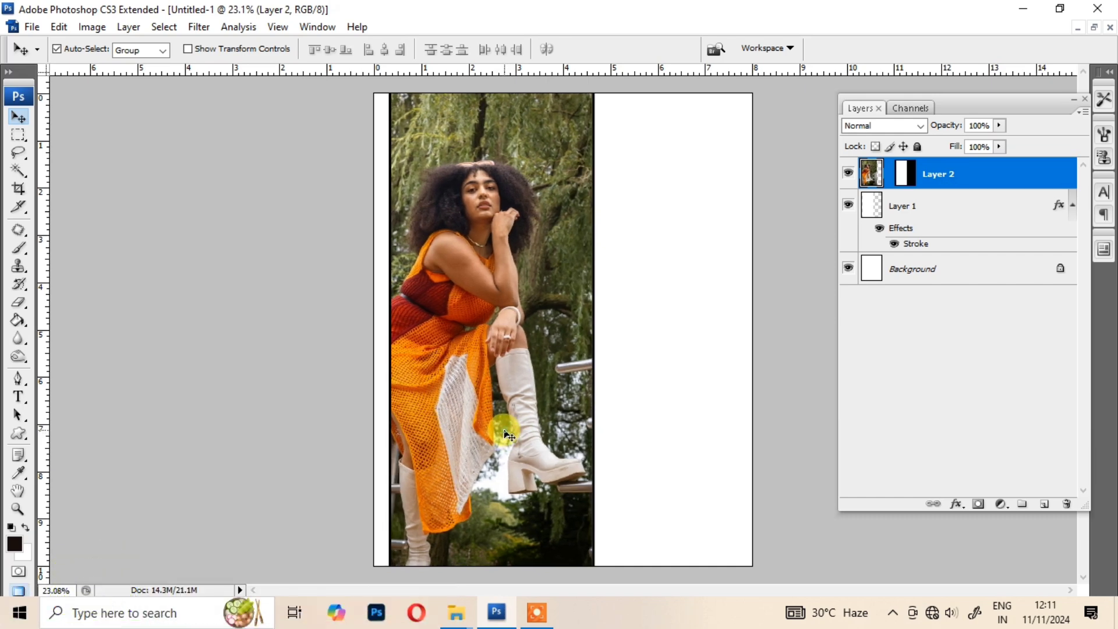
Step: Open pexels-njeromin-28308897.jpg in Photoshop from the file browser
key(alt+Tab)
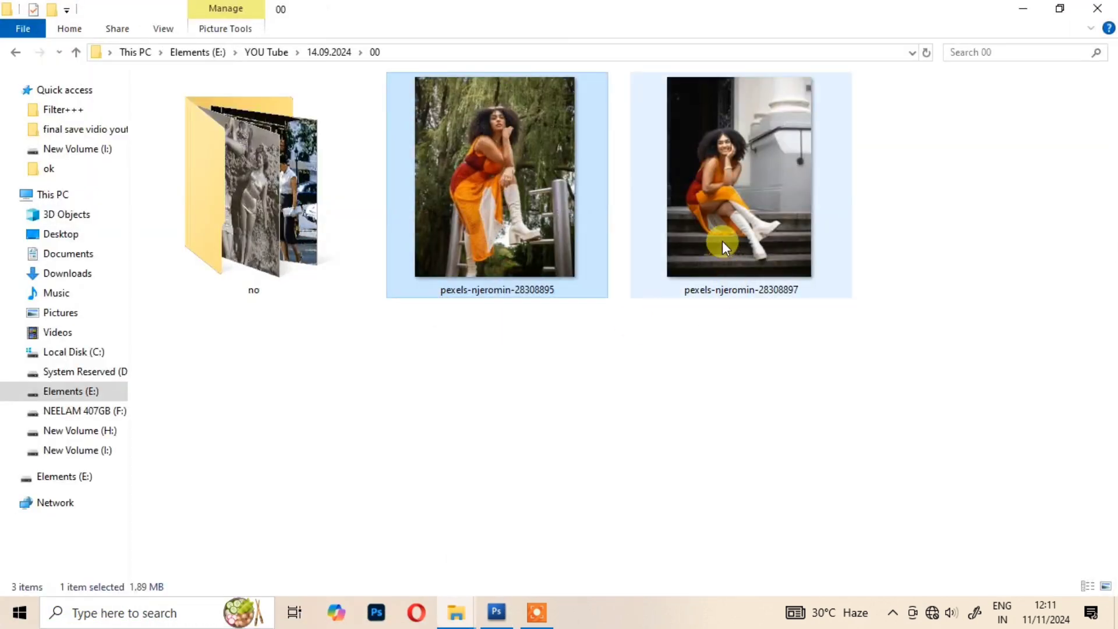
mouse_move(722, 240)
mouse_down()
mouse_move(462, 616)
mouse_move(336, 513)
mouse_up()
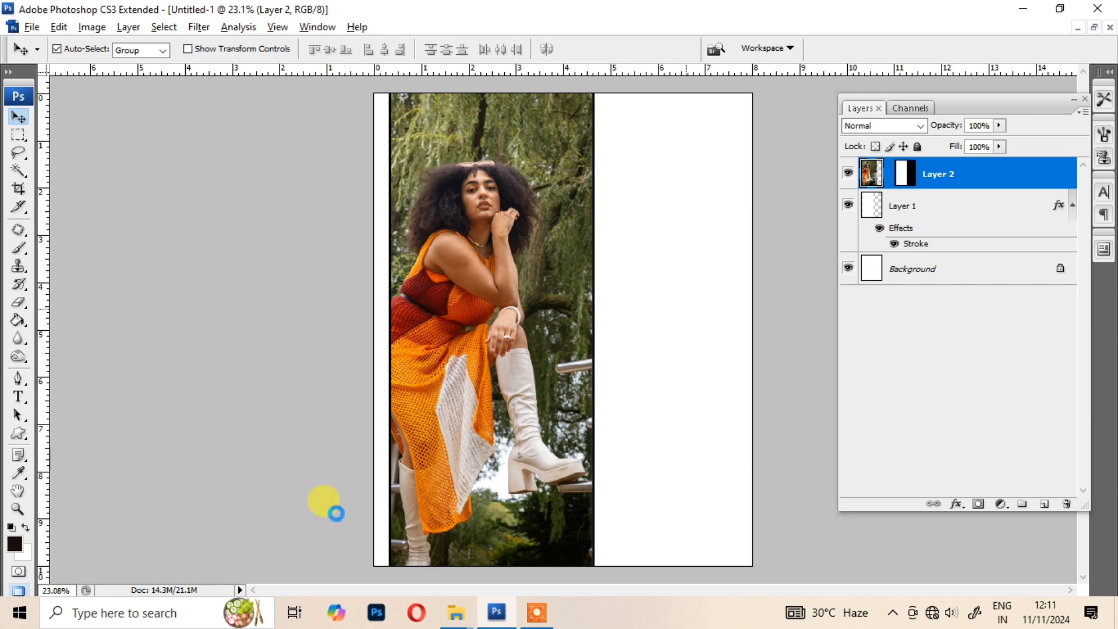
drag(505, 445, 507, 442)
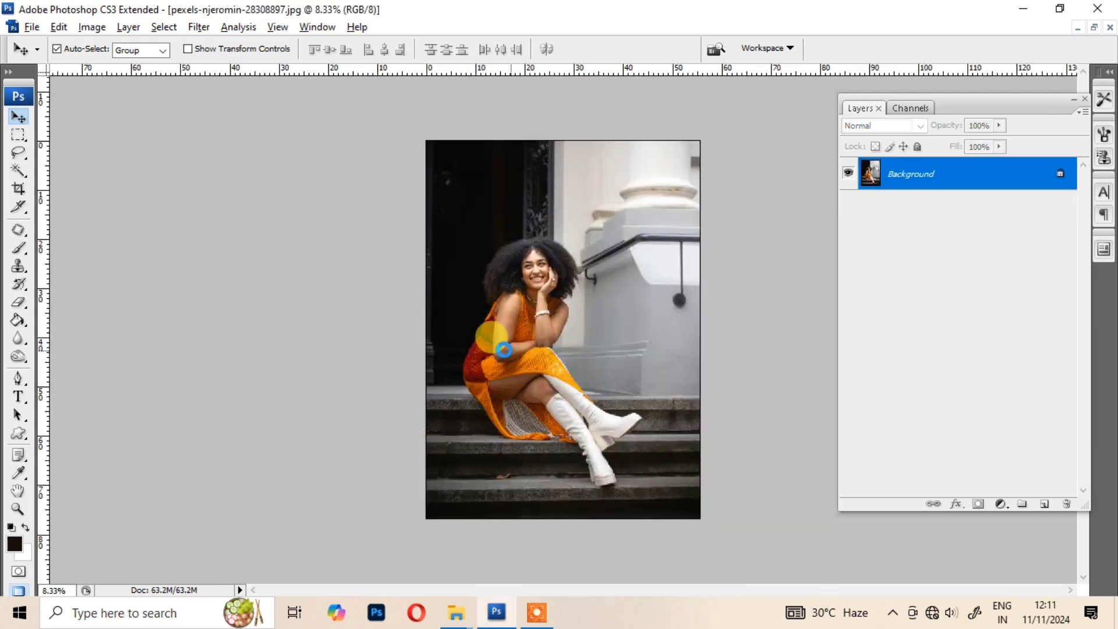
Step: Paste the smiling seated-woman photo above Background as Layer 3, moved up to show her face
key(Tab)
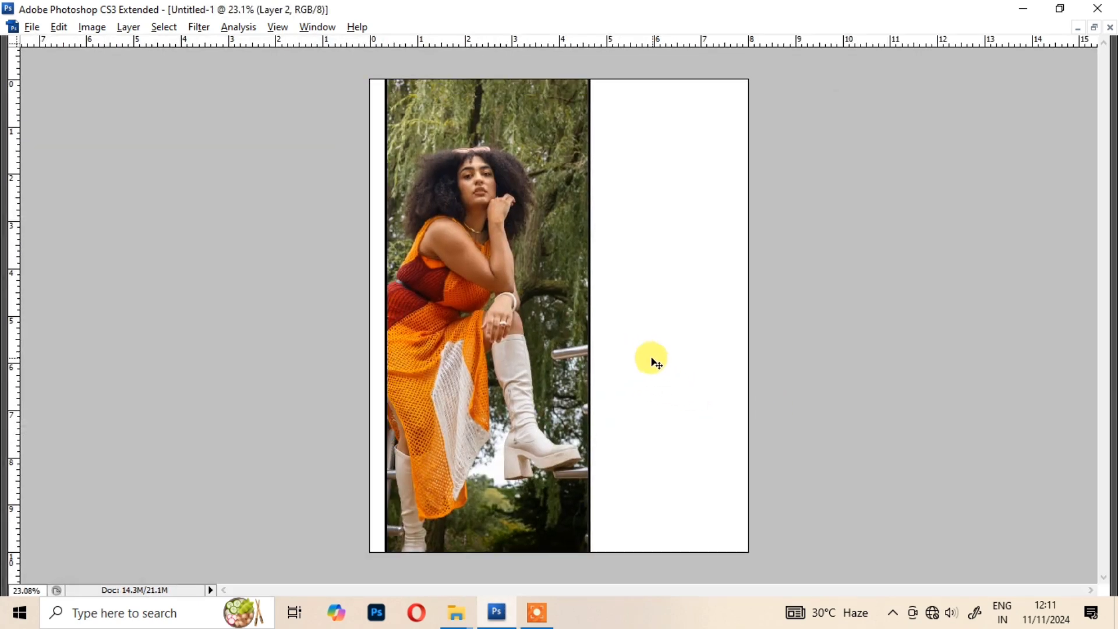
right_click(653, 360)
click(674, 368)
key(ctrl+v)
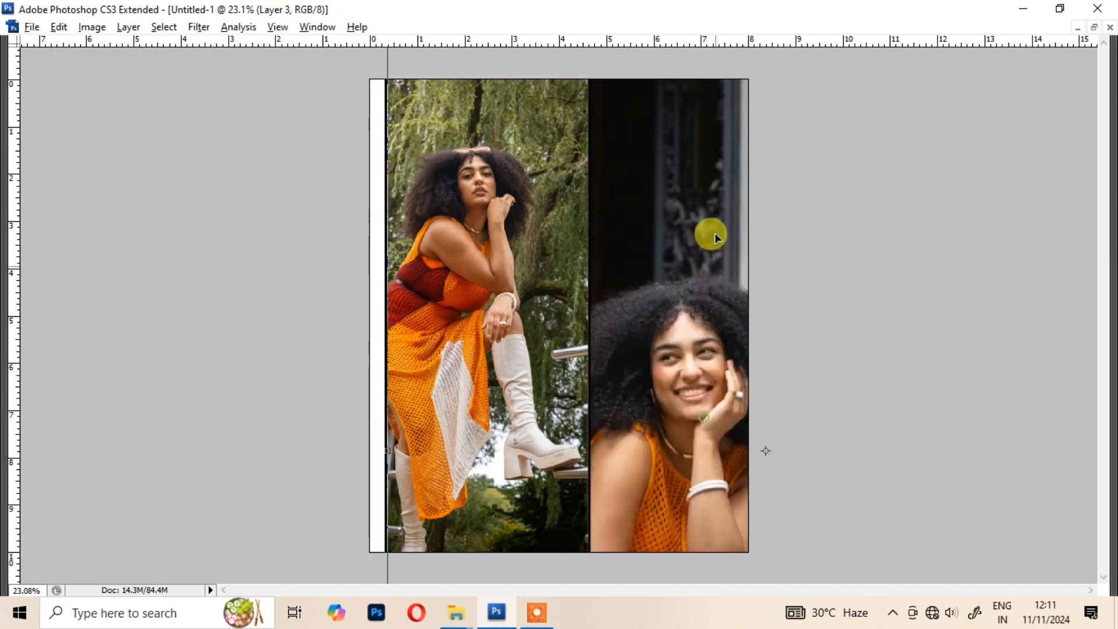
drag(673, 389, 659, 286)
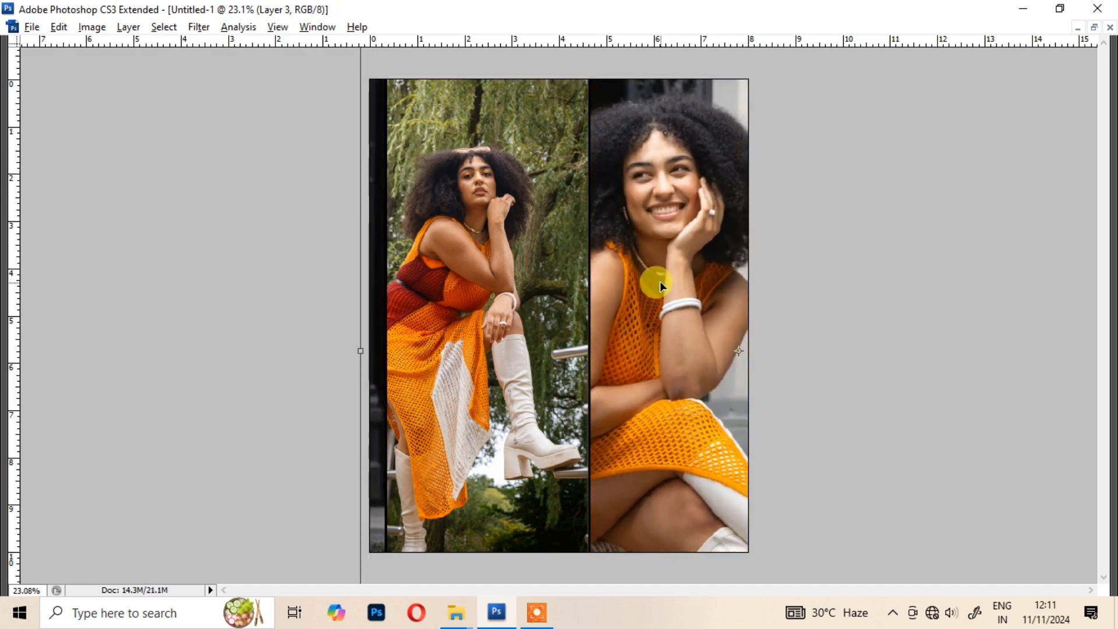
key(F7)
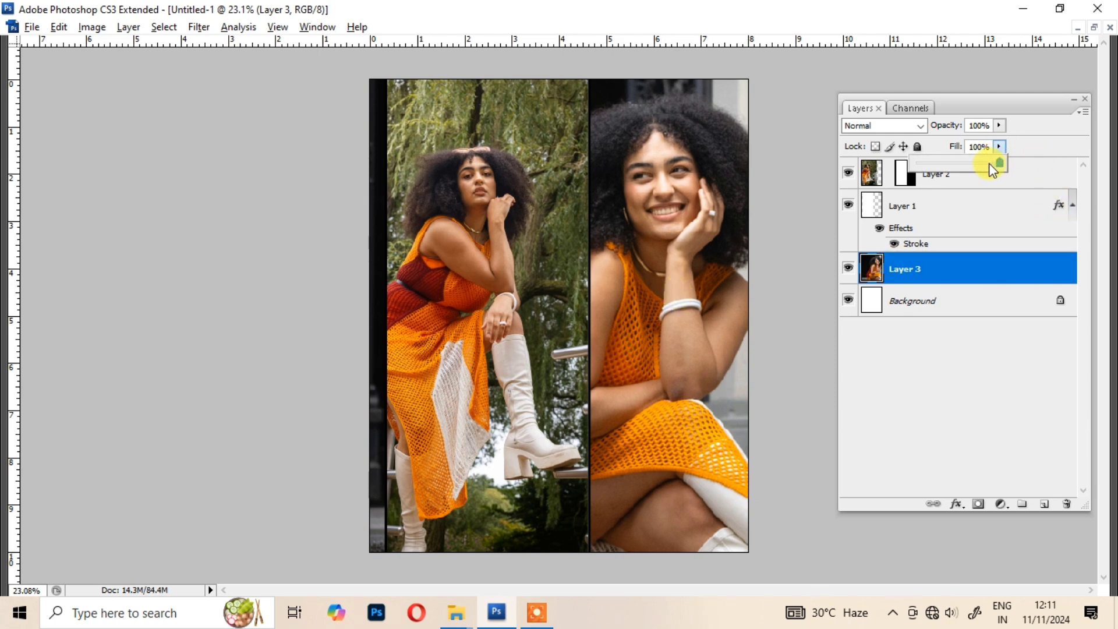
Step: Duplicate Layer 3 and lower the original Layer 3's fill to 46%
click(989, 163)
key(Escape)
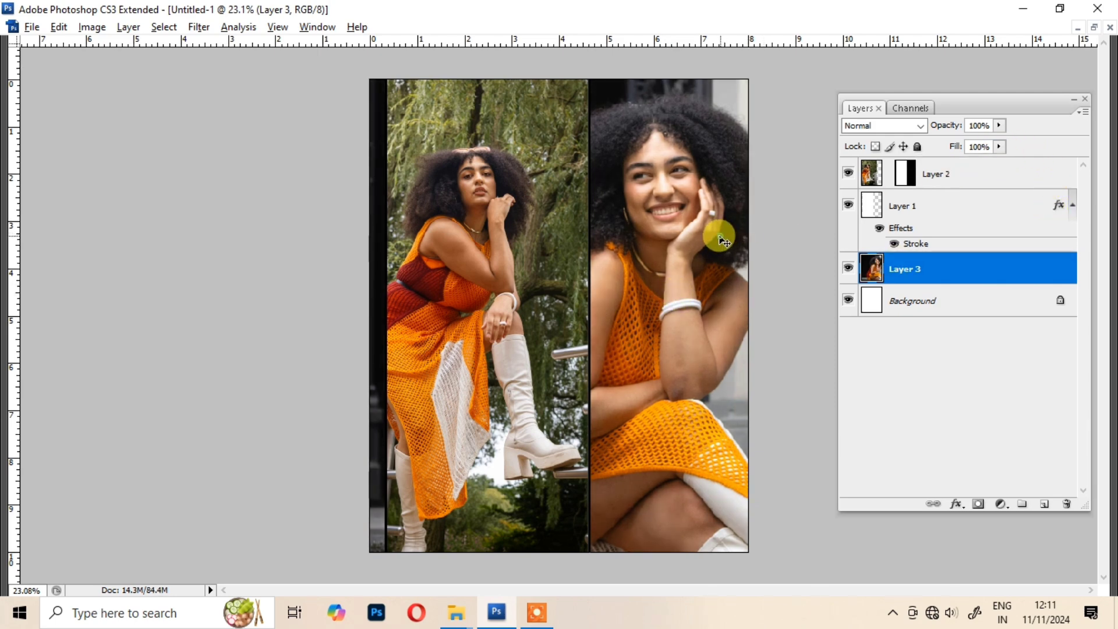
drag(692, 153, 693, 411)
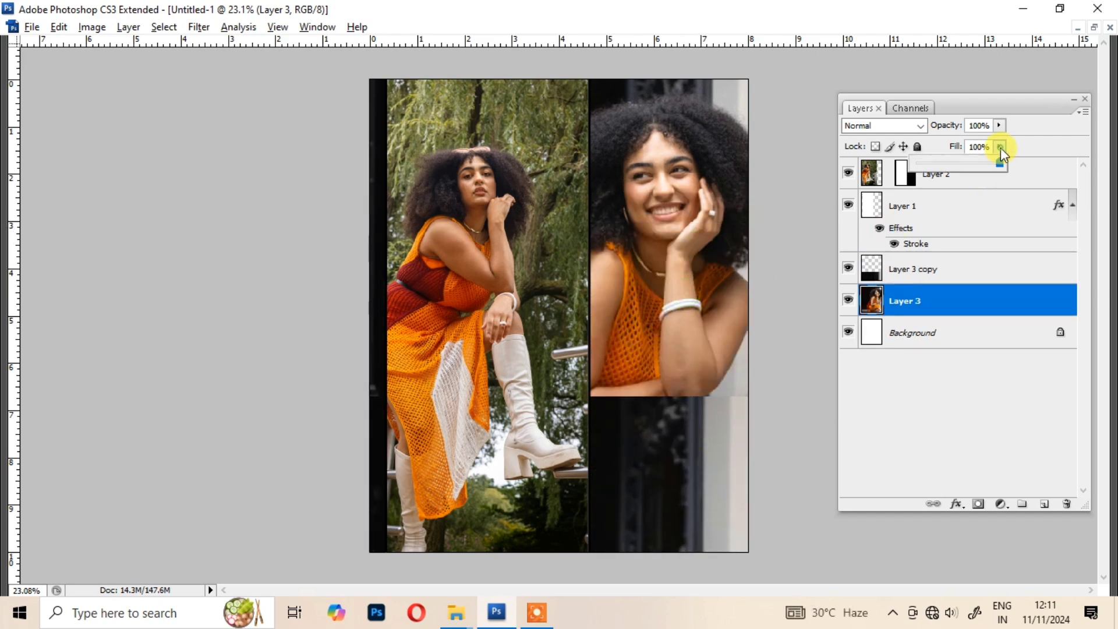
drag(977, 162, 956, 164)
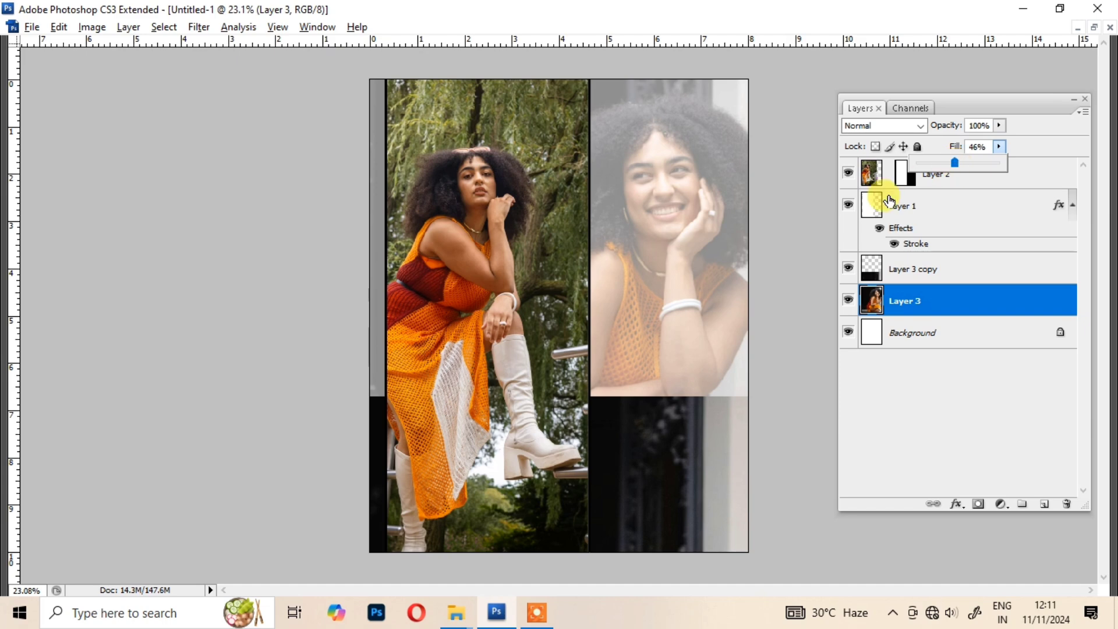
Step: Erase the grey strip along the left edge and move Layer 3 copy up over the right panel
key(e)
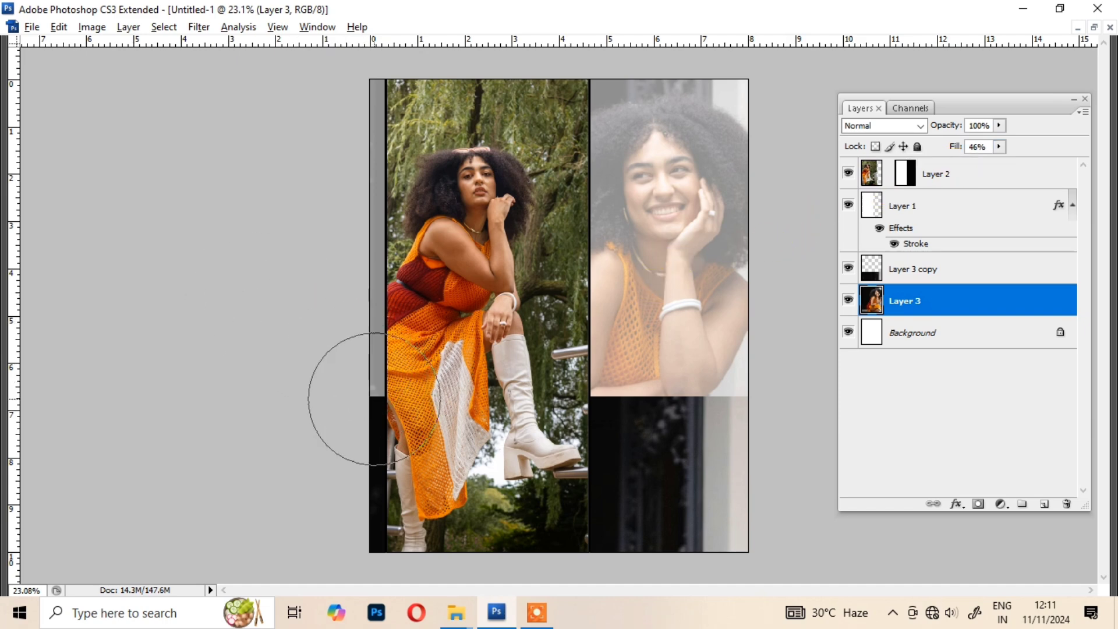
drag(379, 396, 386, 53)
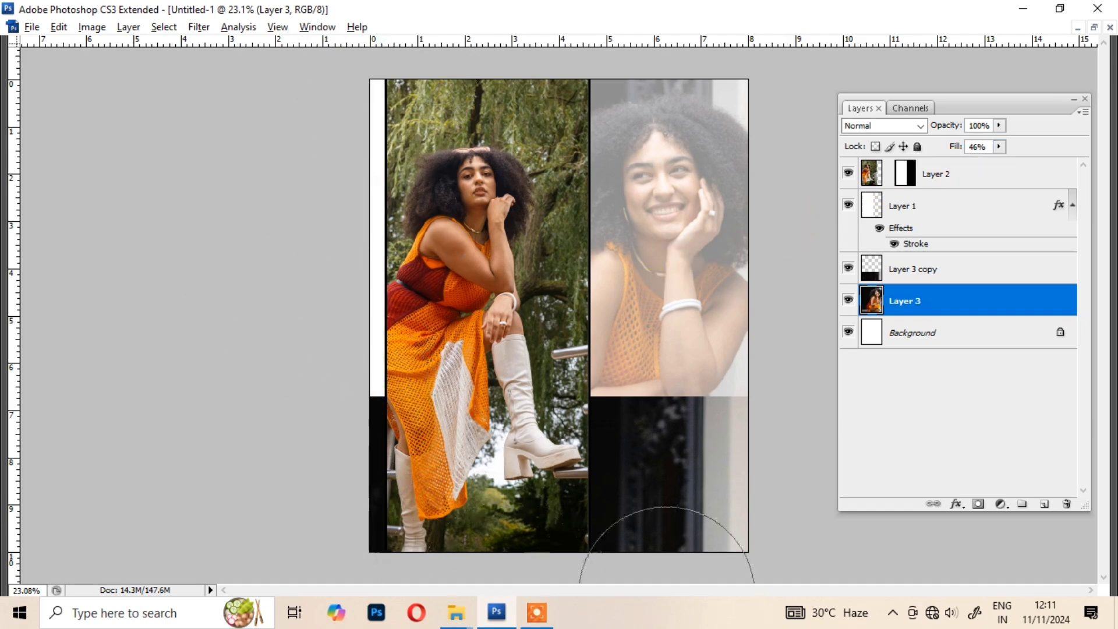
drag(667, 526, 674, 291)
Step: Shrink Layer 3 copy into a small inset in the lower right panel showing her on the steps
key(ctrl+t)
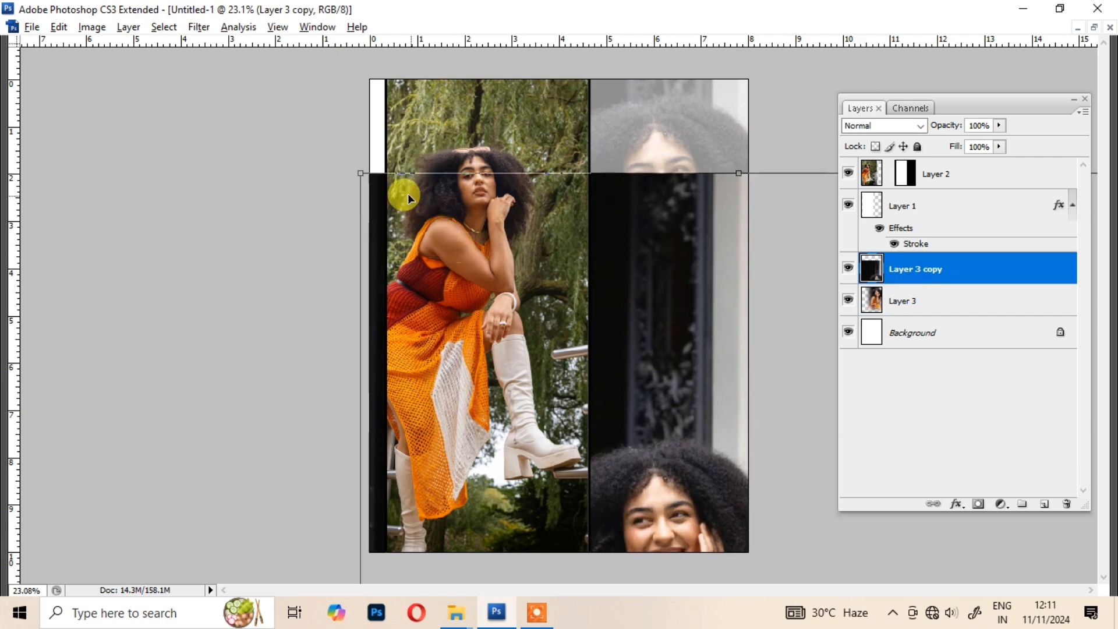
mouse_move(377, 201)
mouse_down()
mouse_move(581, 524)
mouse_move(690, 174)
mouse_move(688, 202)
mouse_up()
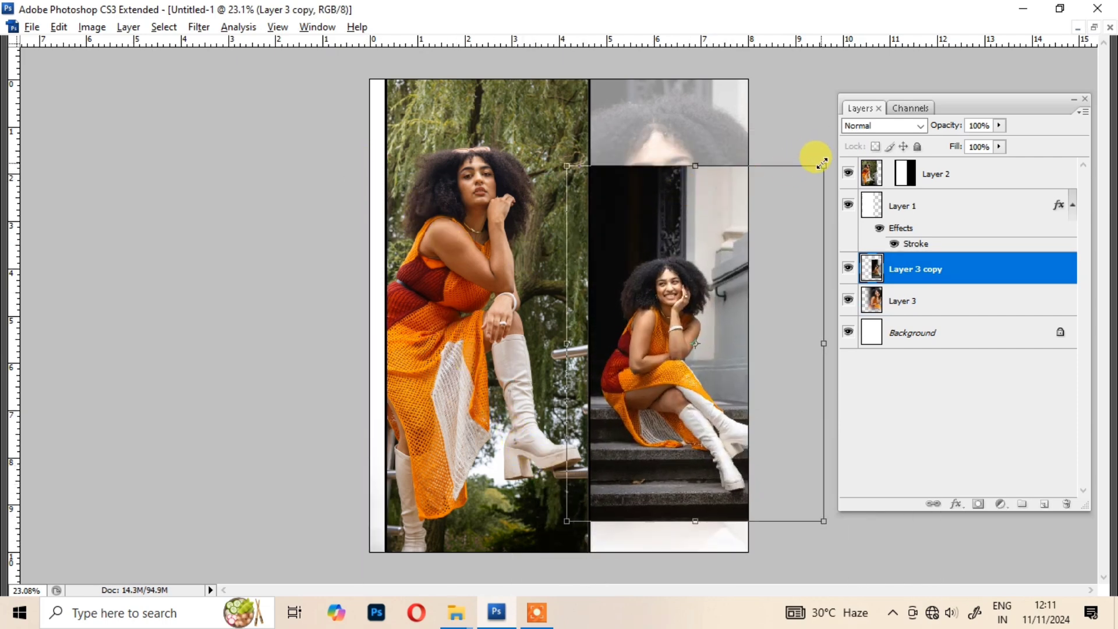
drag(795, 190, 751, 233)
mouse_move(666, 407)
mouse_down()
mouse_move(716, 445)
mouse_move(699, 441)
mouse_up()
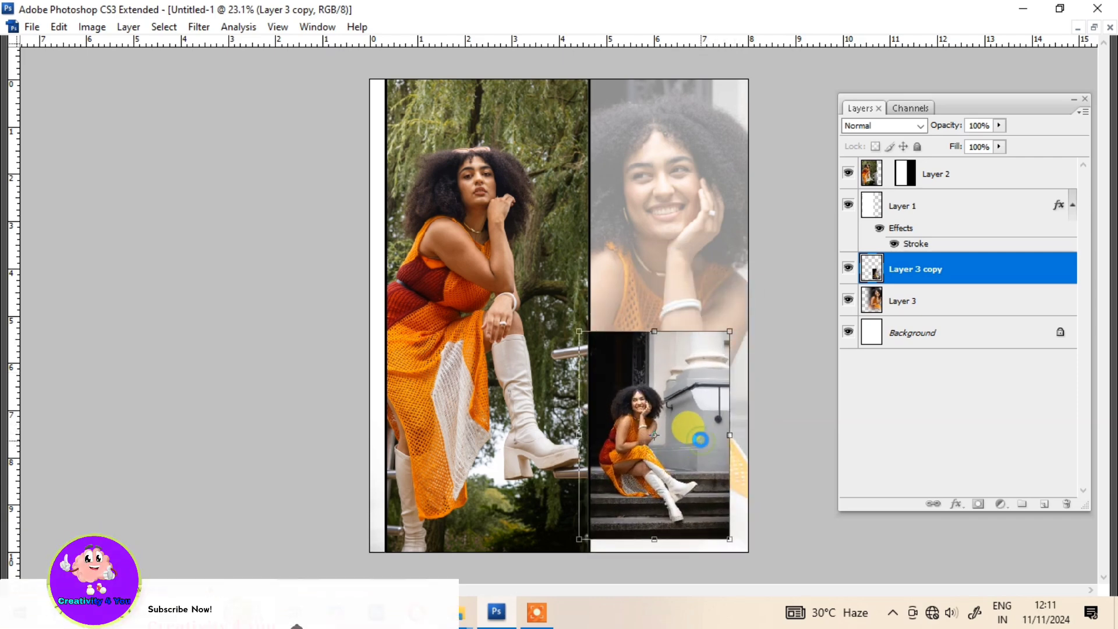
key(Return)
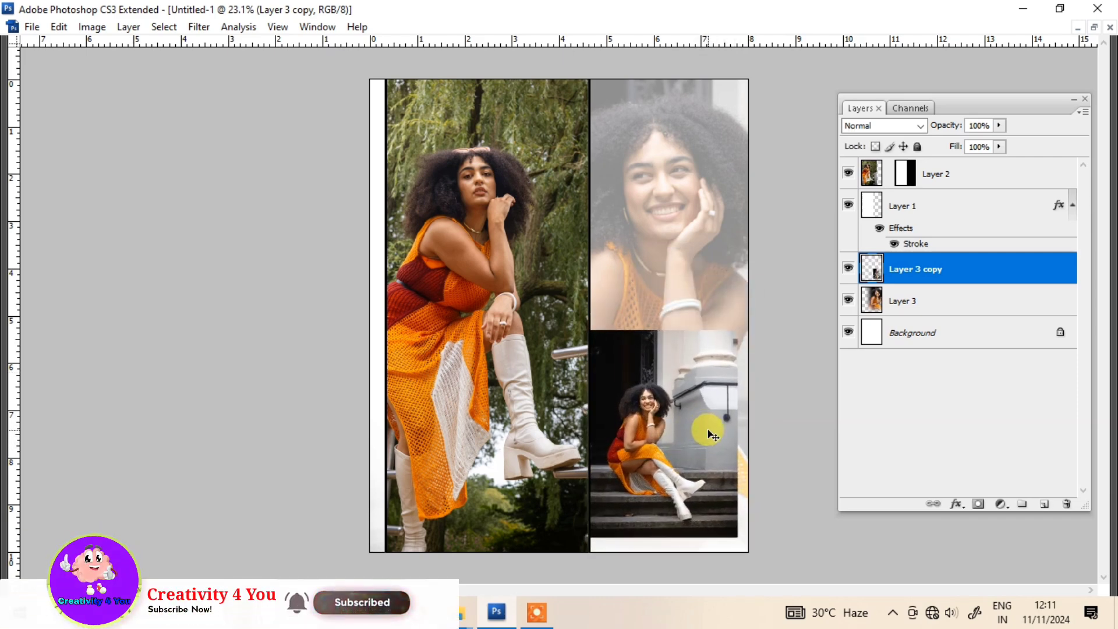
mouse_move(699, 441)
mouse_down()
mouse_move(708, 434)
mouse_move(698, 455)
mouse_up()
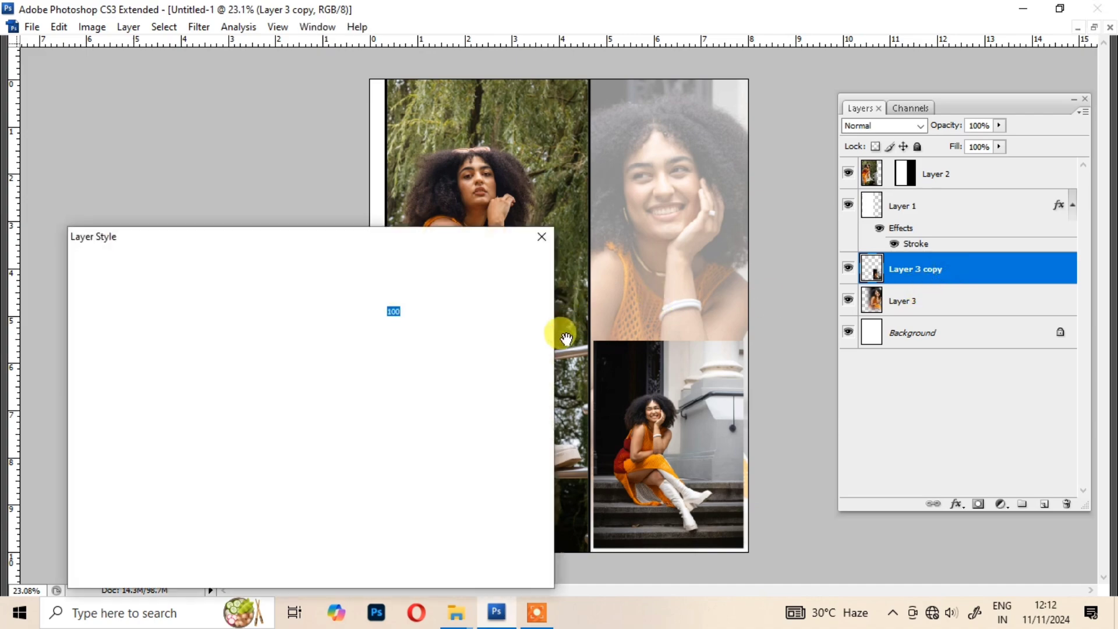
Step: Add a thicker near-black #111111 stroke to Layer 3 copy's inset
click(125, 505)
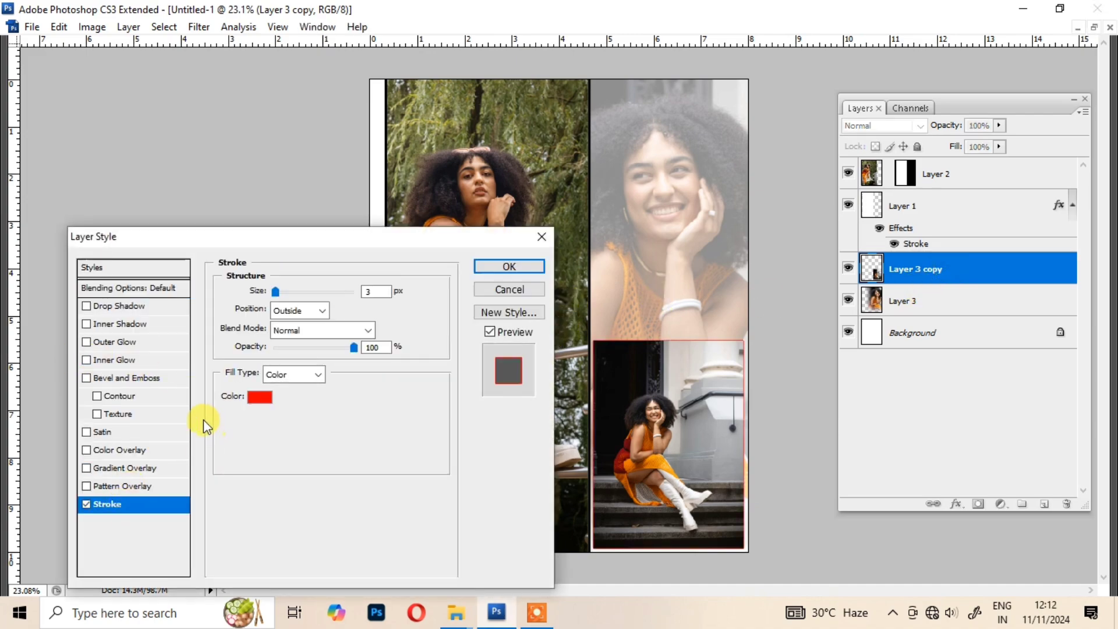
click(254, 397)
drag(602, 382, 569, 395)
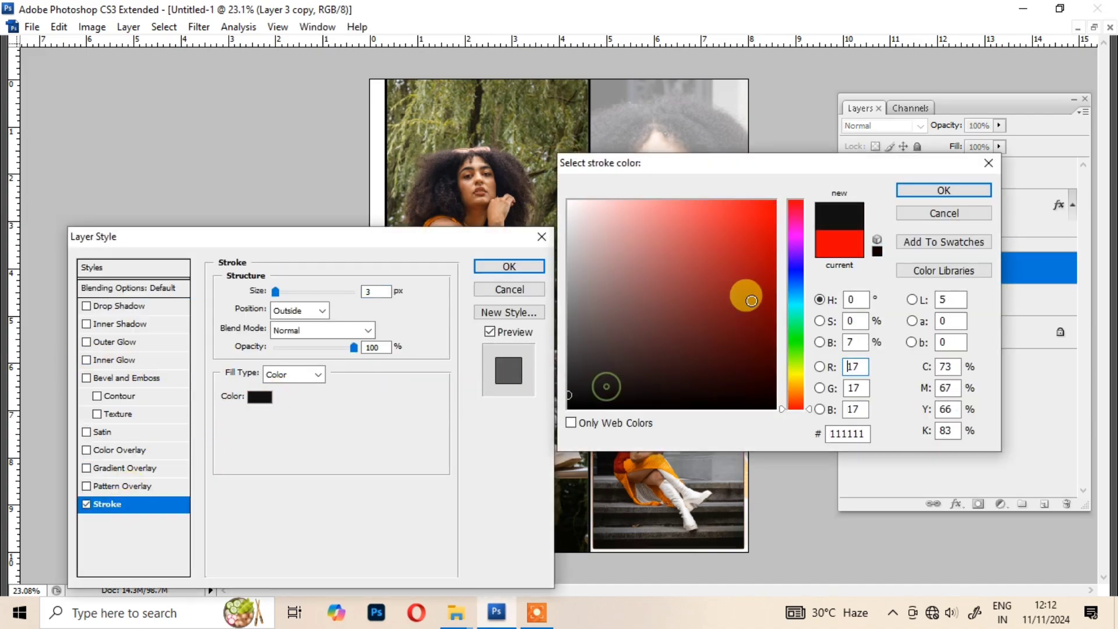
click(922, 186)
drag(276, 291, 279, 292)
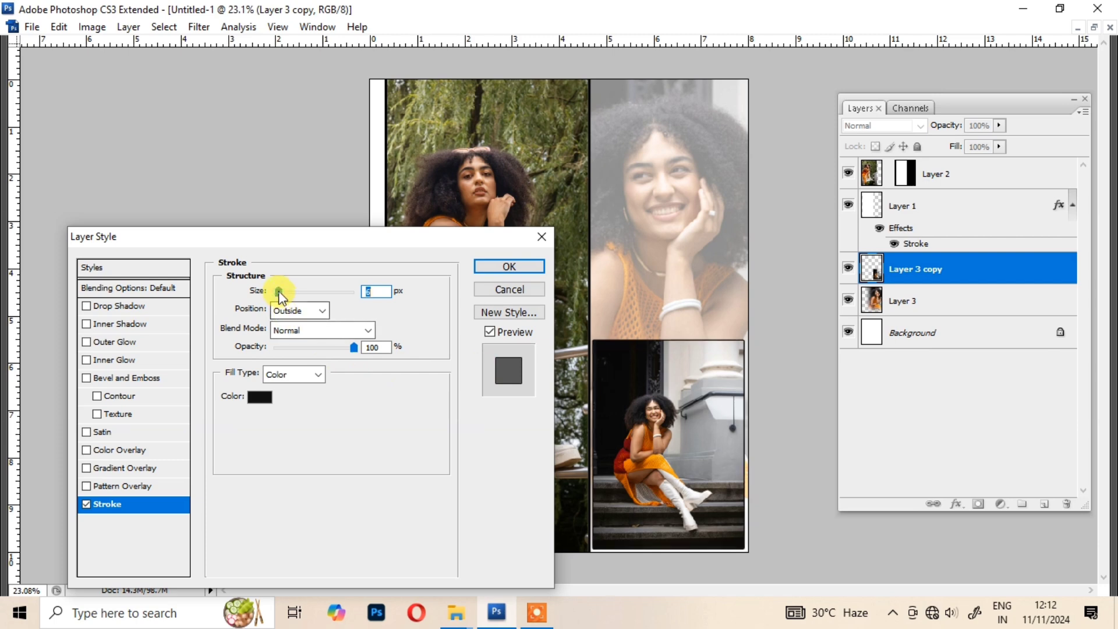
click(495, 268)
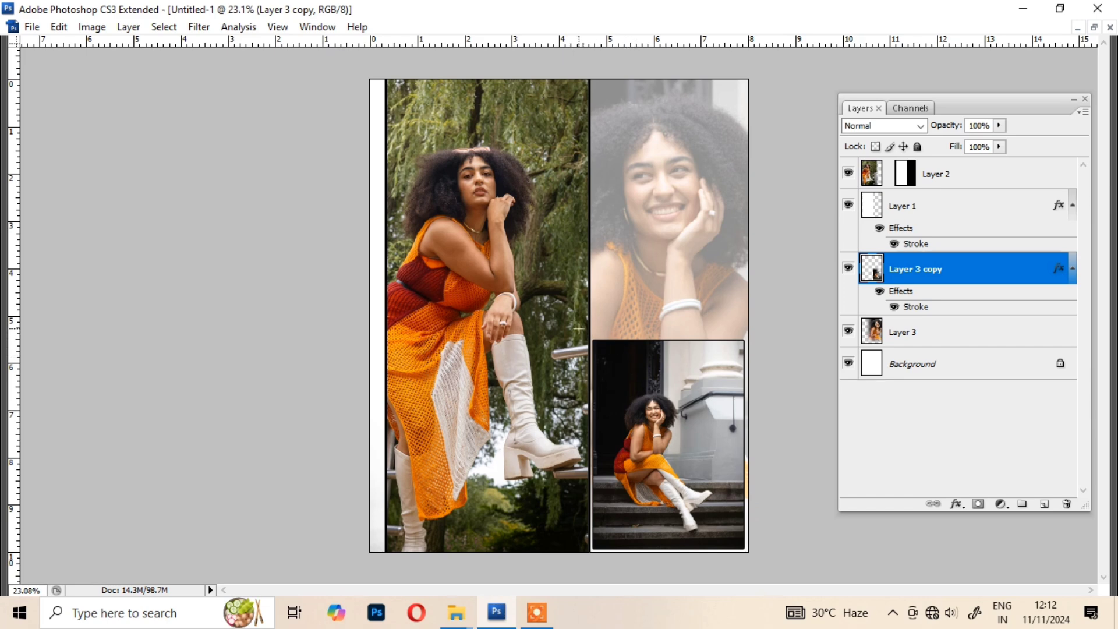
Step: Delete rectangular marquee selections over the inset photo's top corners, leaving stepped notches
key(Tab)
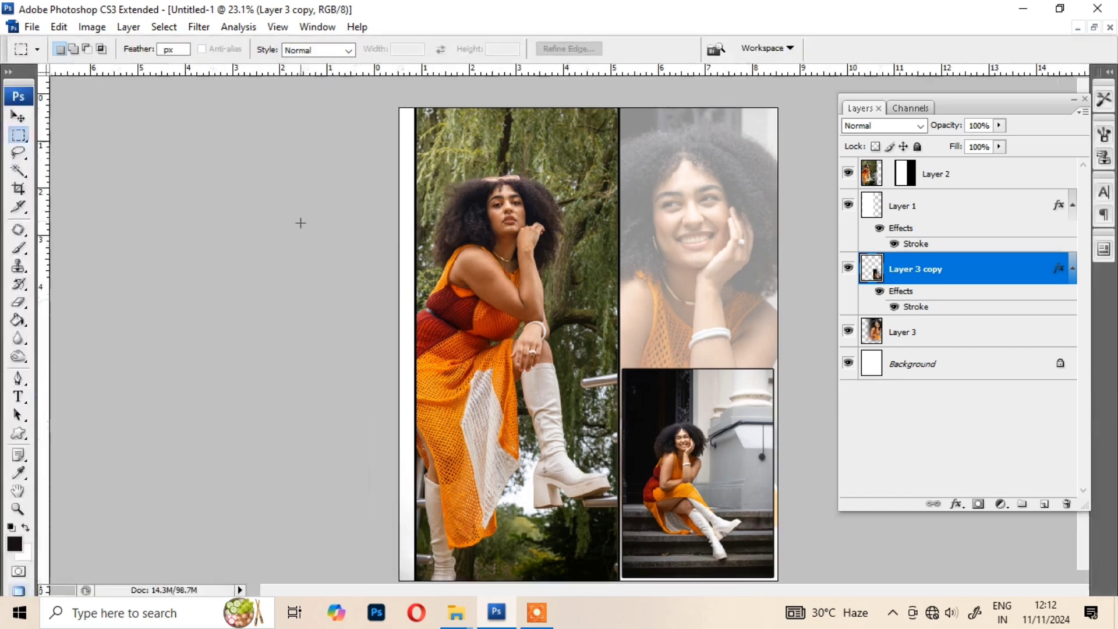
key(Tab)
key(Tab)
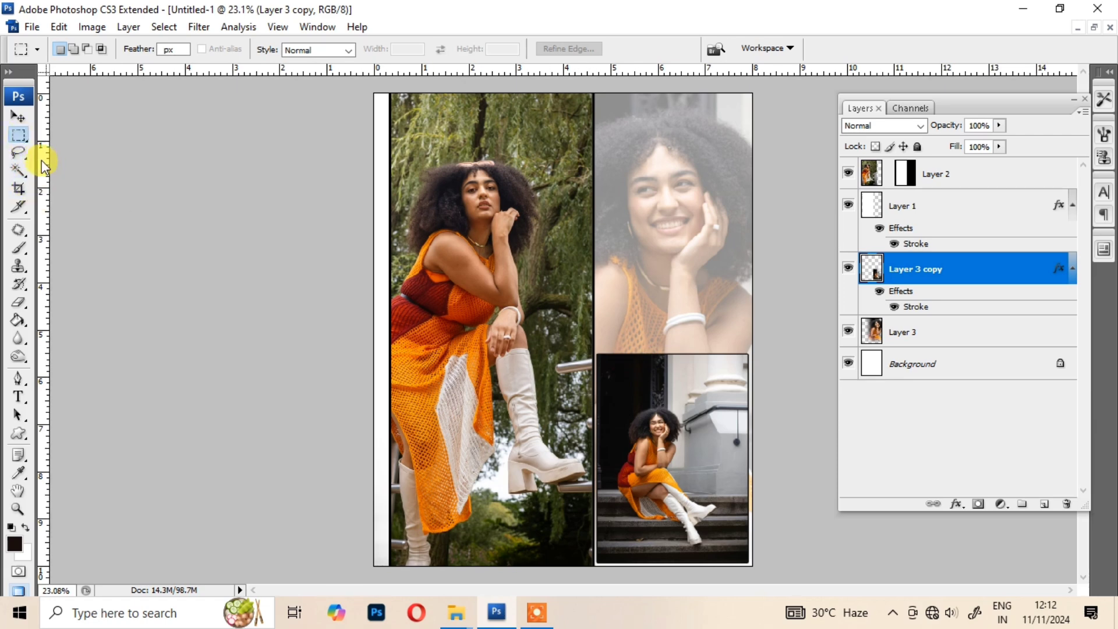
right_click(20, 136)
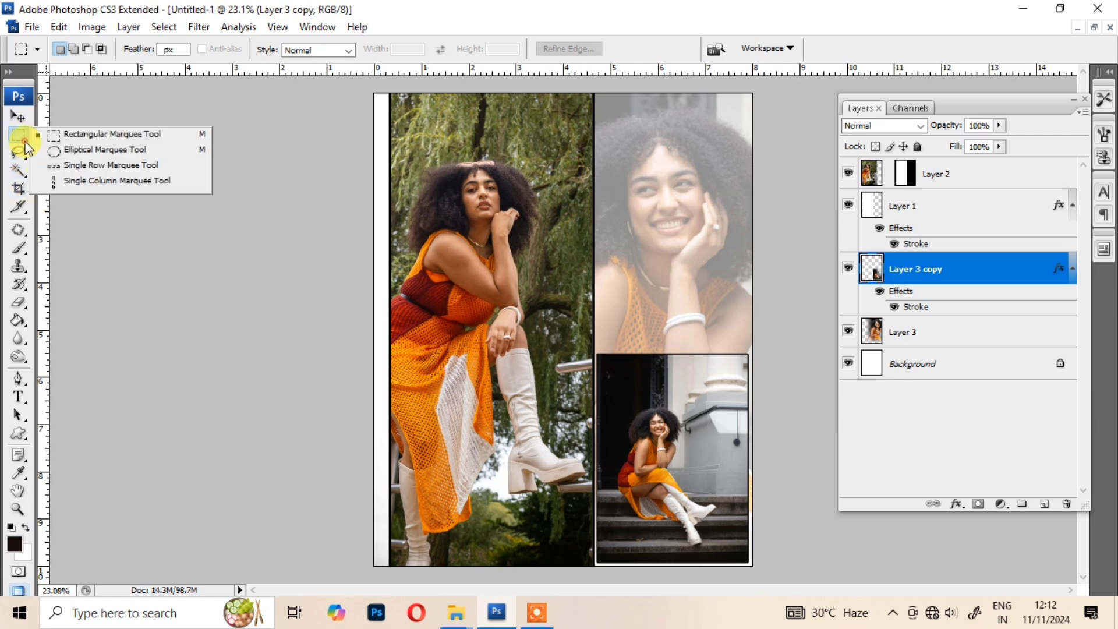
click(65, 136)
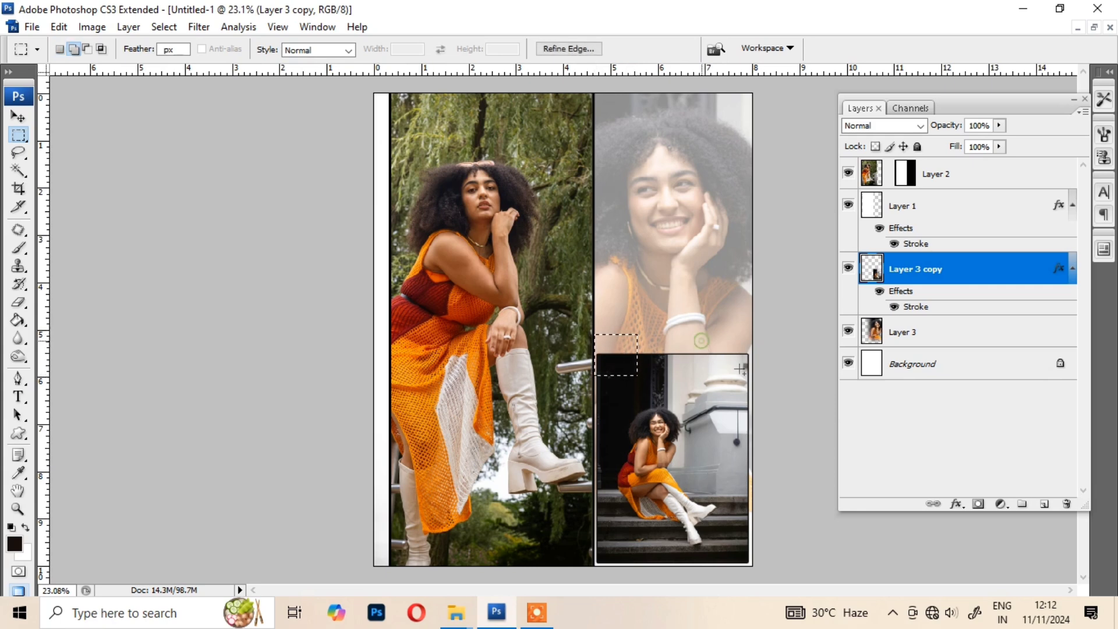
drag(740, 369, 751, 379)
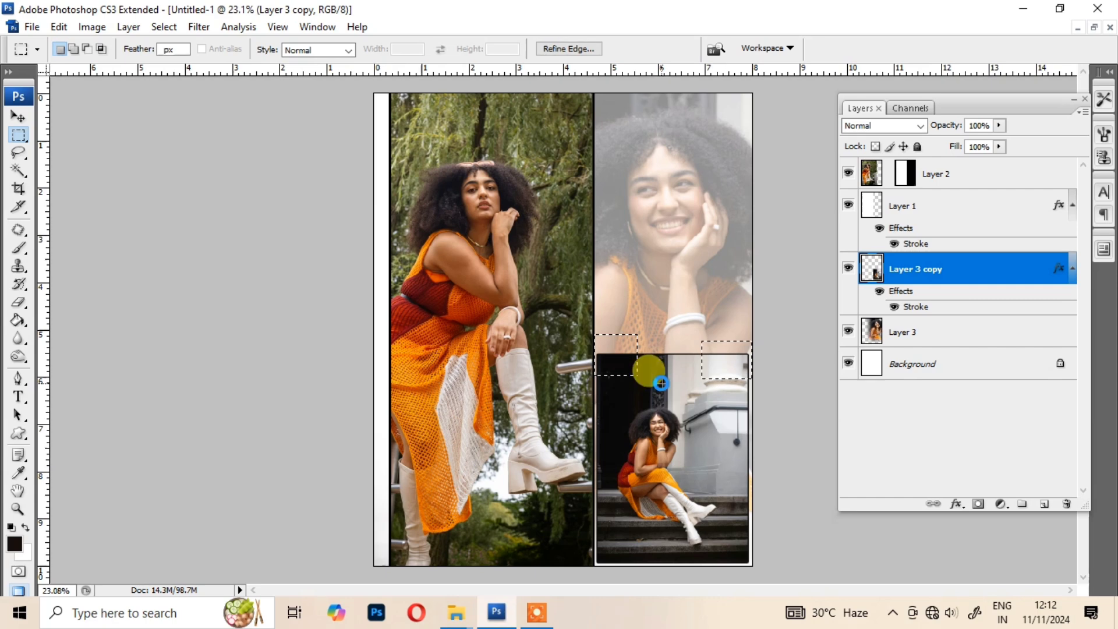
key(Delete)
key(ctrl+d)
Step: Nudge the notched inset upward and scale it down to 95.3% in the lower-right panel
key(v)
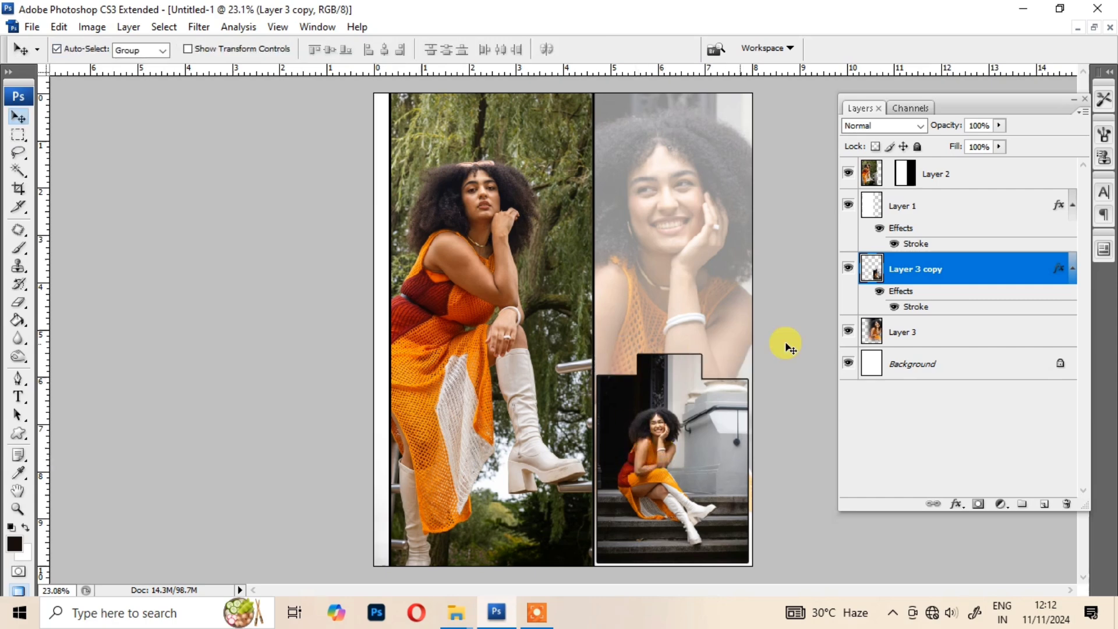
key(shift+Up)
key(shift+Up)
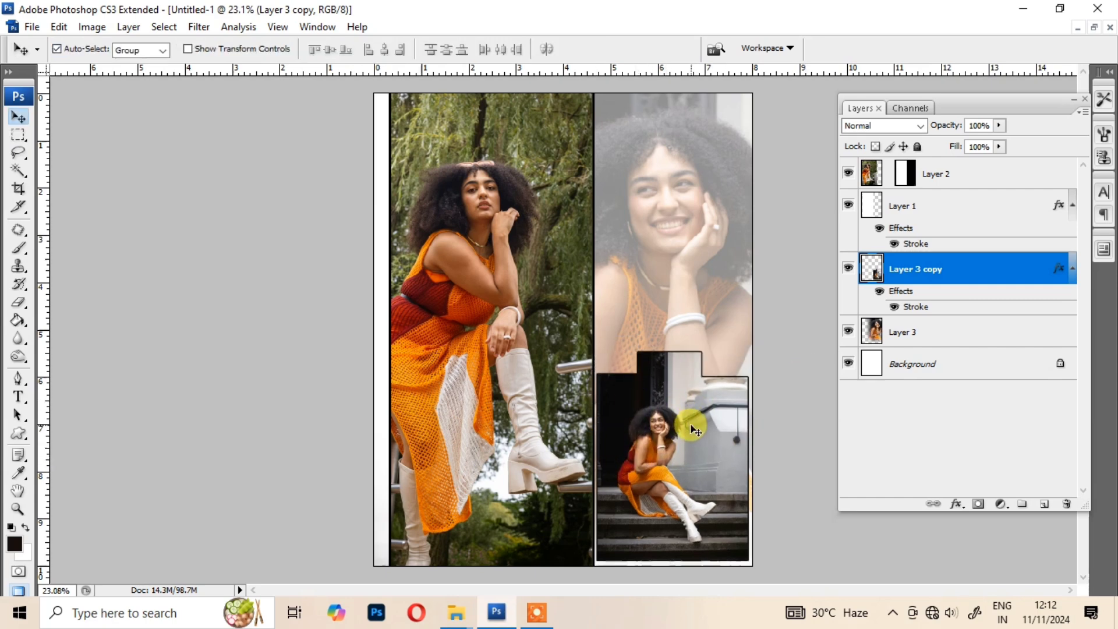
key(ctrl+t)
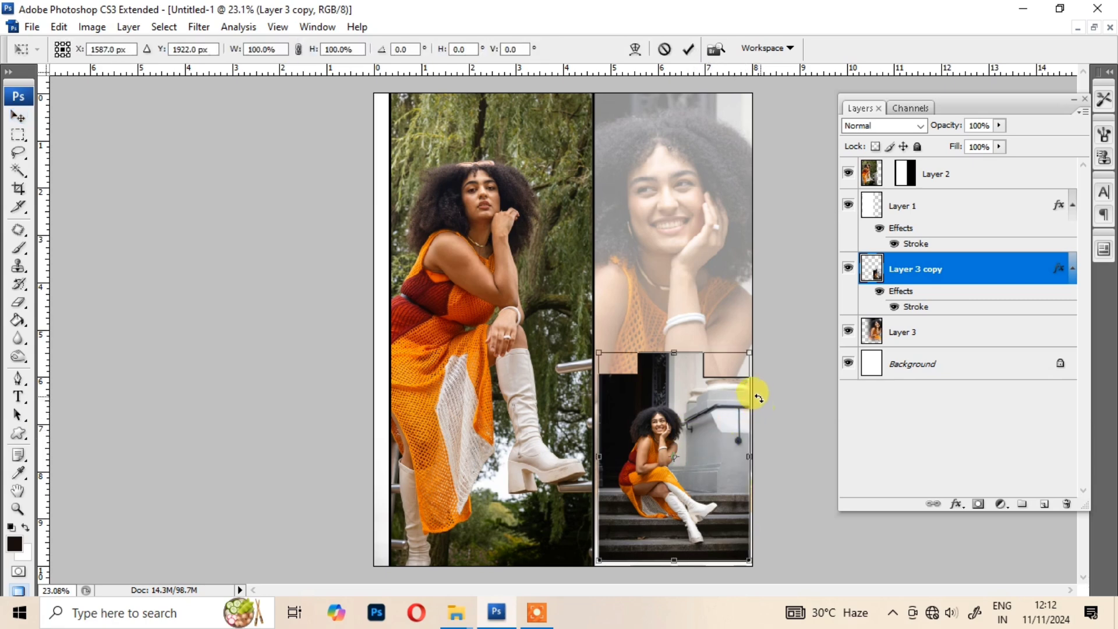
drag(748, 353, 743, 358)
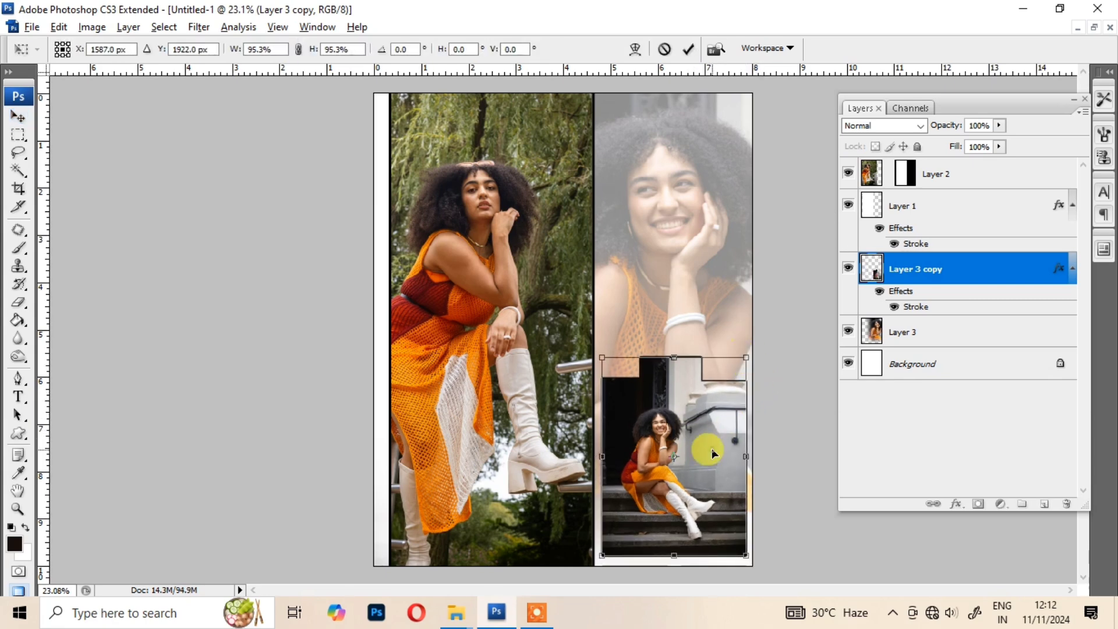
key(Return)
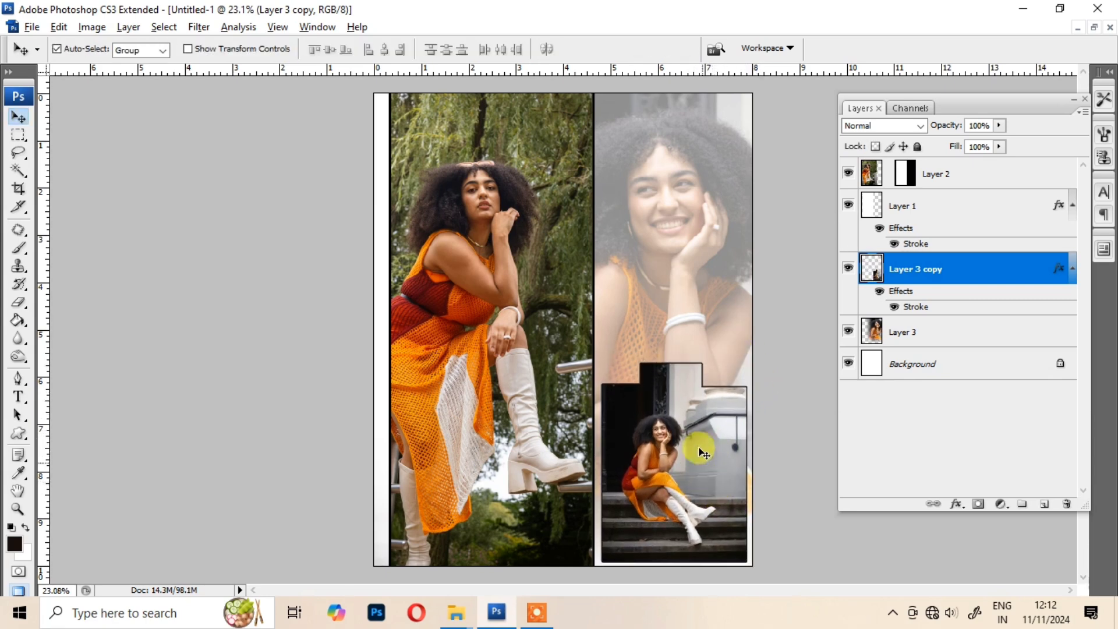
click(683, 337)
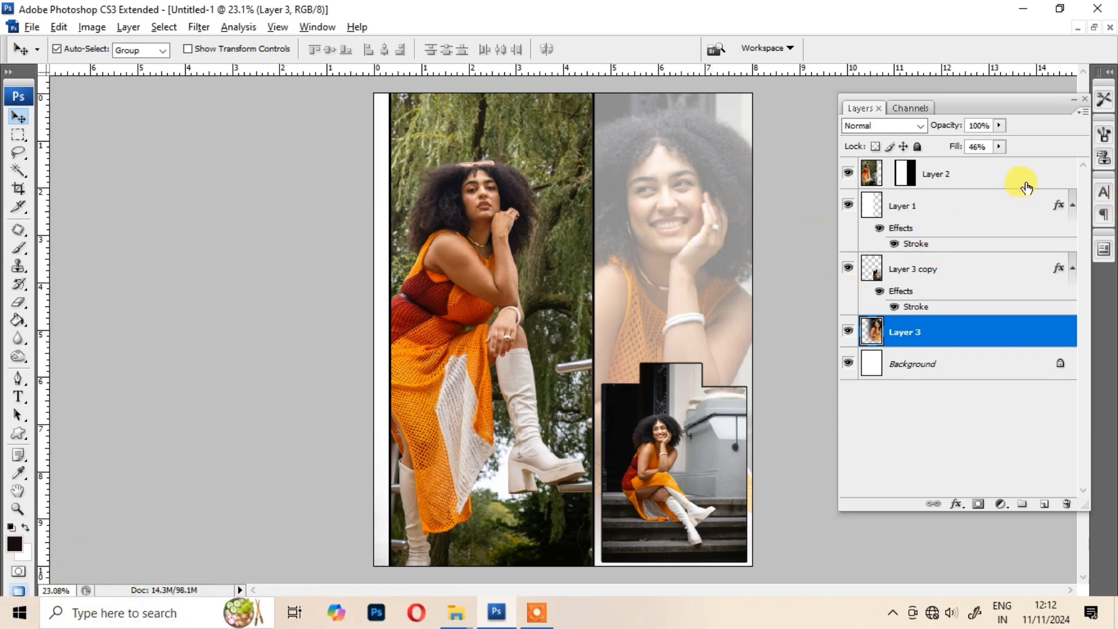
Step: Set Layer 3 fill to 70%, desaturate the portrait, and brighten its midtones with Curves
click(1000, 146)
drag(1011, 162, 1018, 169)
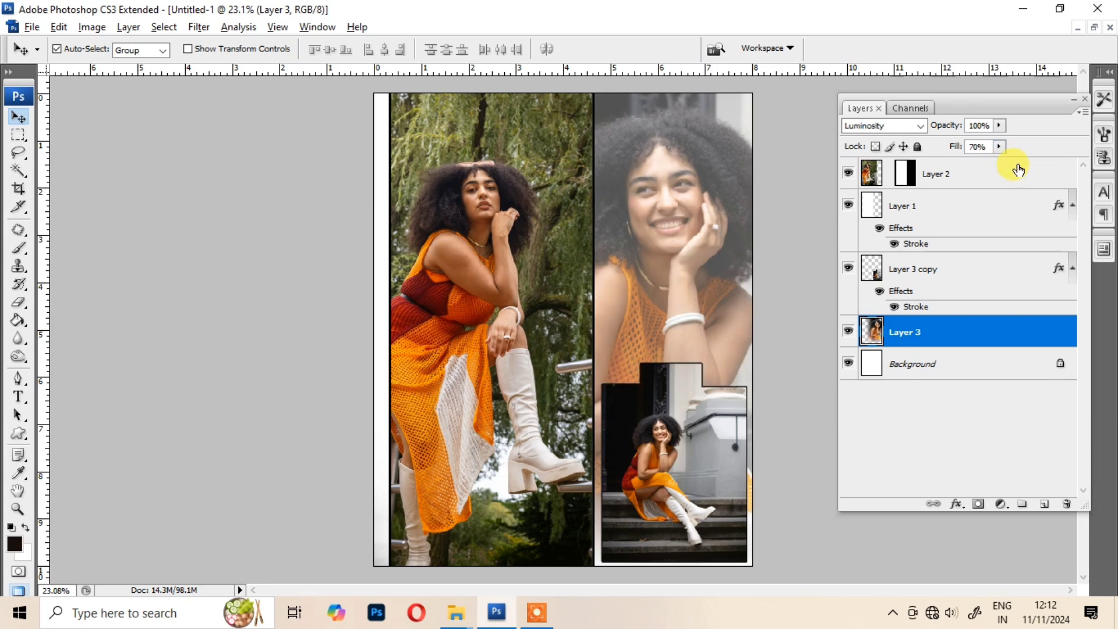
key(ctrl+shift+u)
key(ctrl+m)
drag(948, 387, 949, 360)
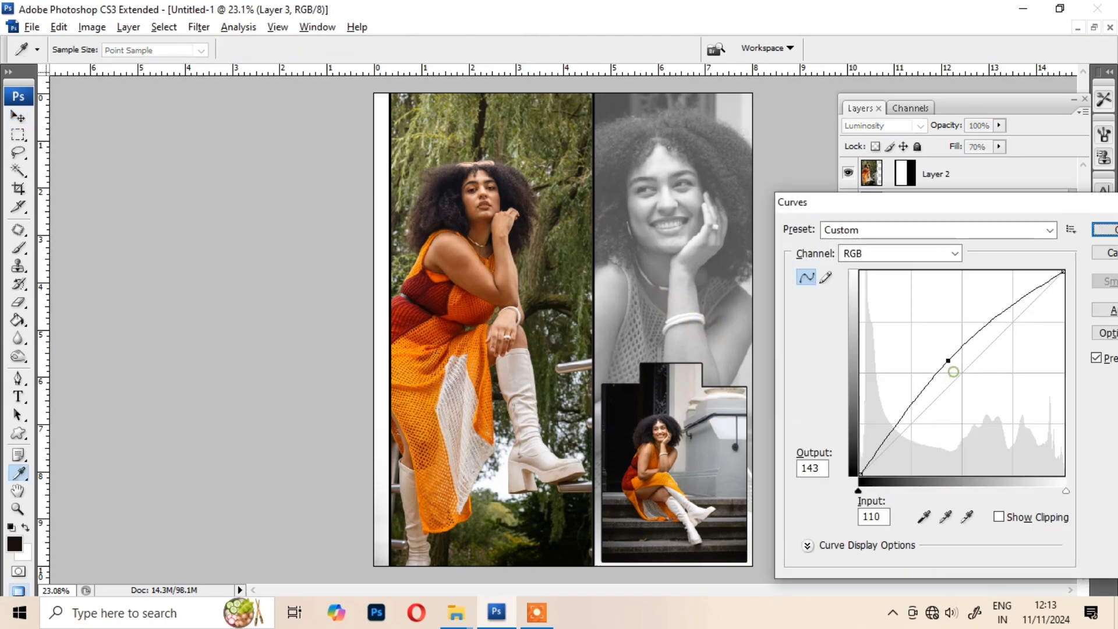
key(Return)
Step: Shift the black-and-white Layer 3 portrait slightly up and right with the Move tool
key(v)
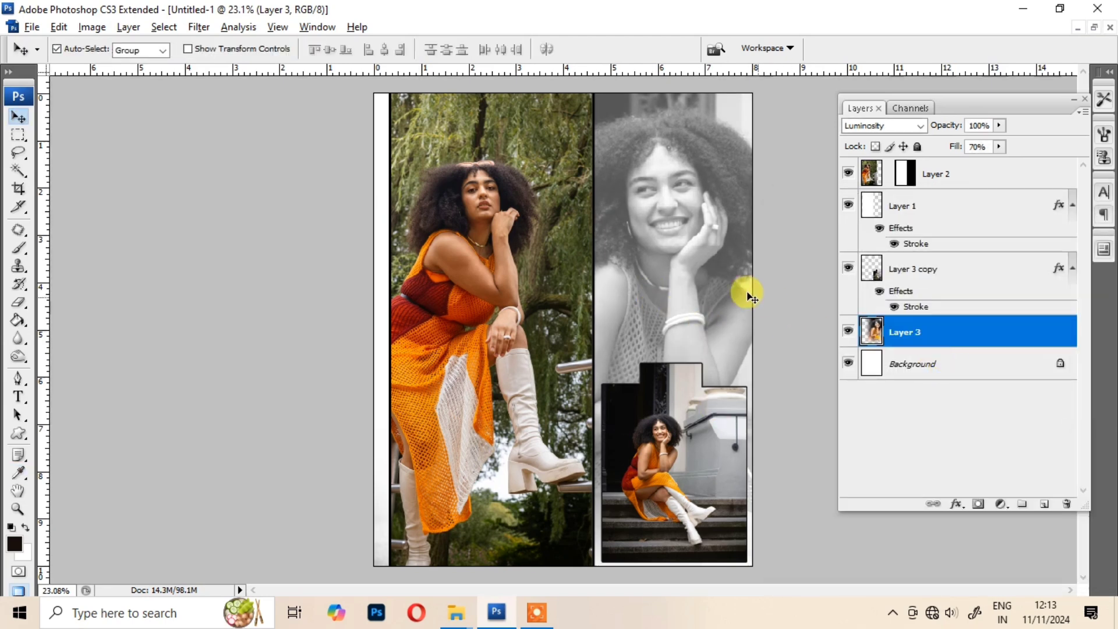
drag(689, 281, 693, 284)
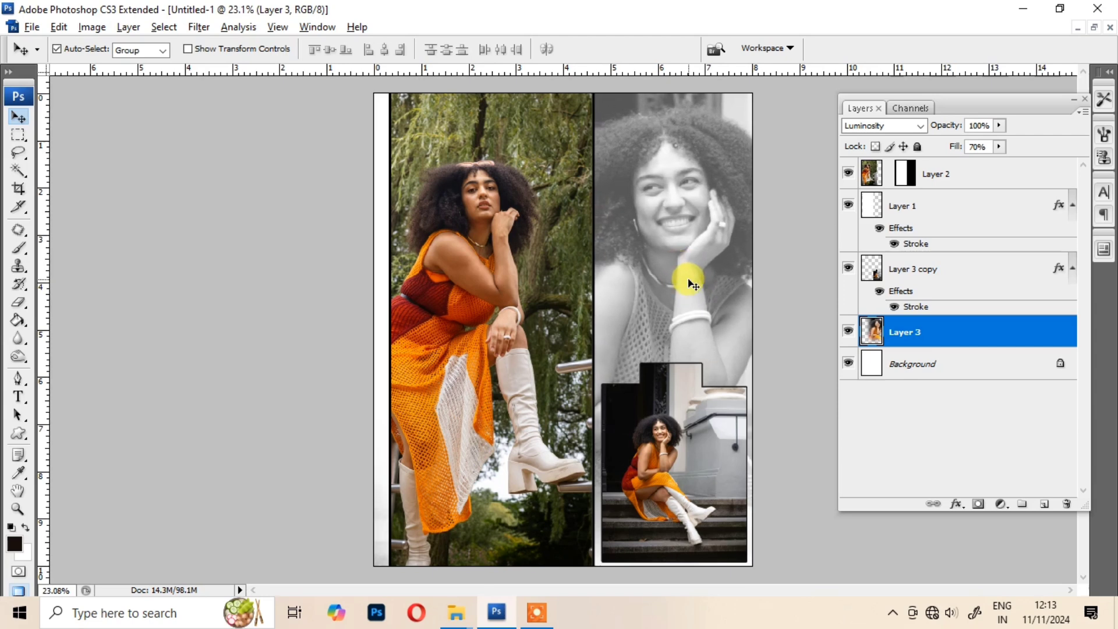
key(e)
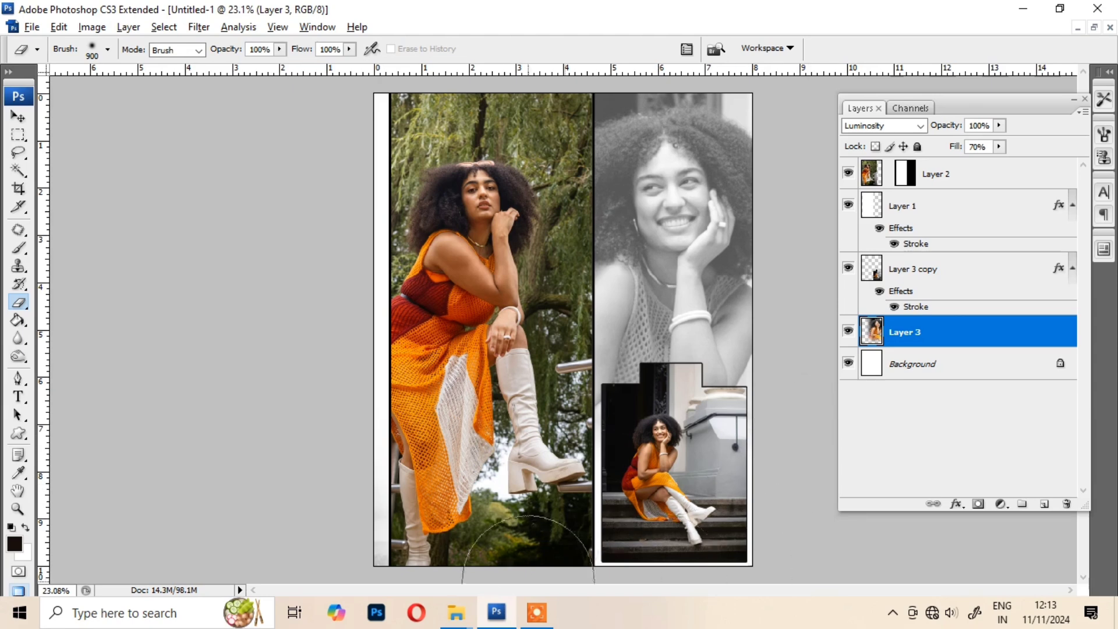
key(v)
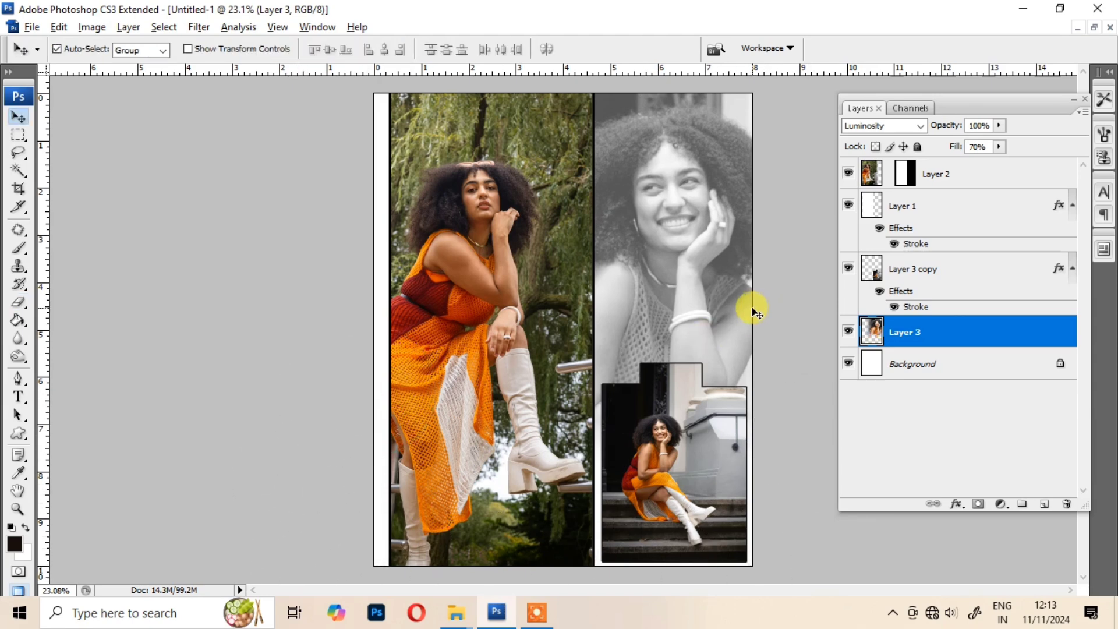